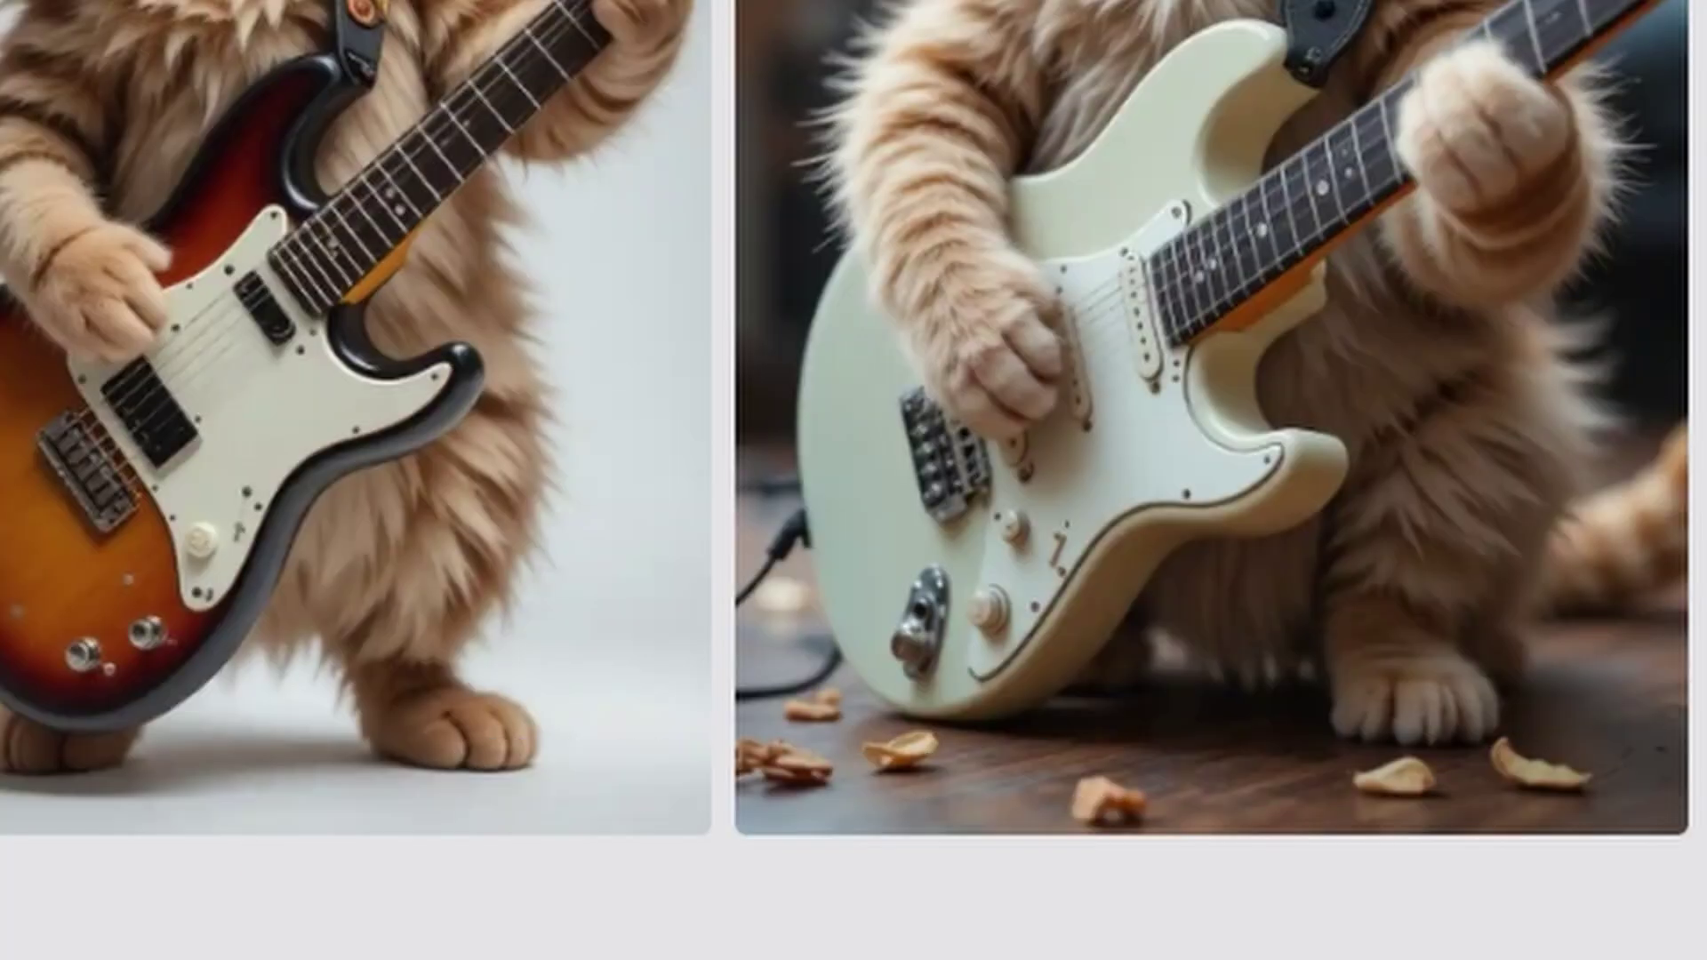
Step: Download both generated images of the orange kitten playing an electric guitar
{"action": "mouse_move", "coordinate": [536, 749]}
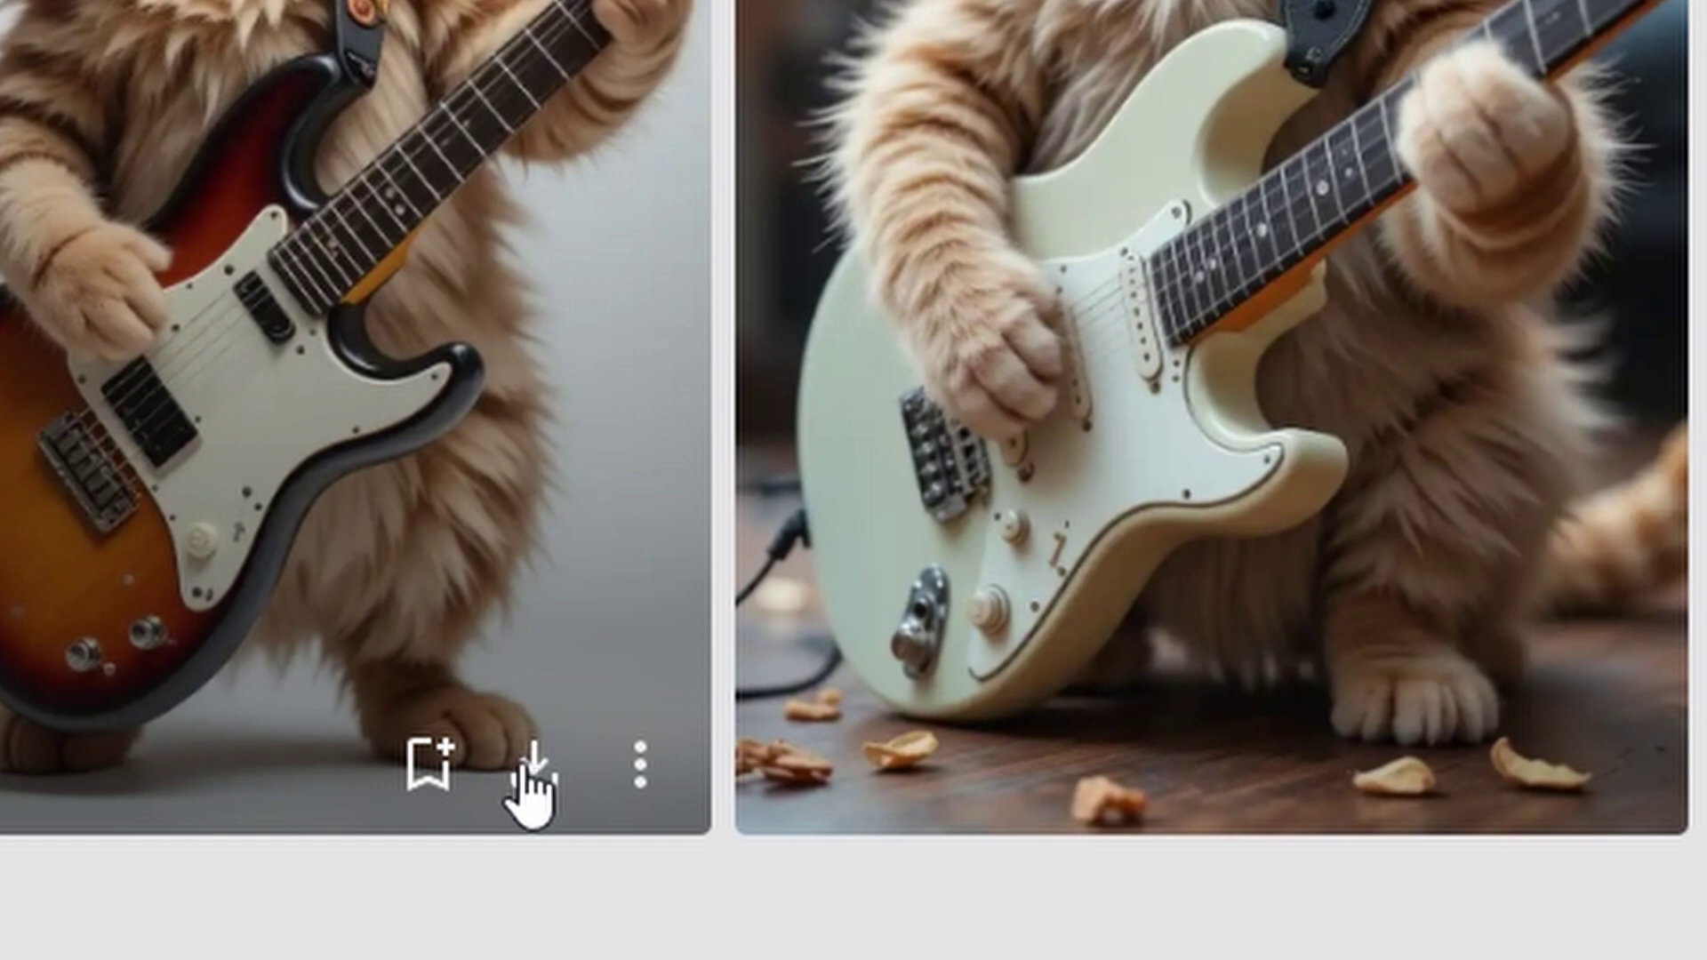
{"action": "mouse_move", "coordinate": [1295, 351]}
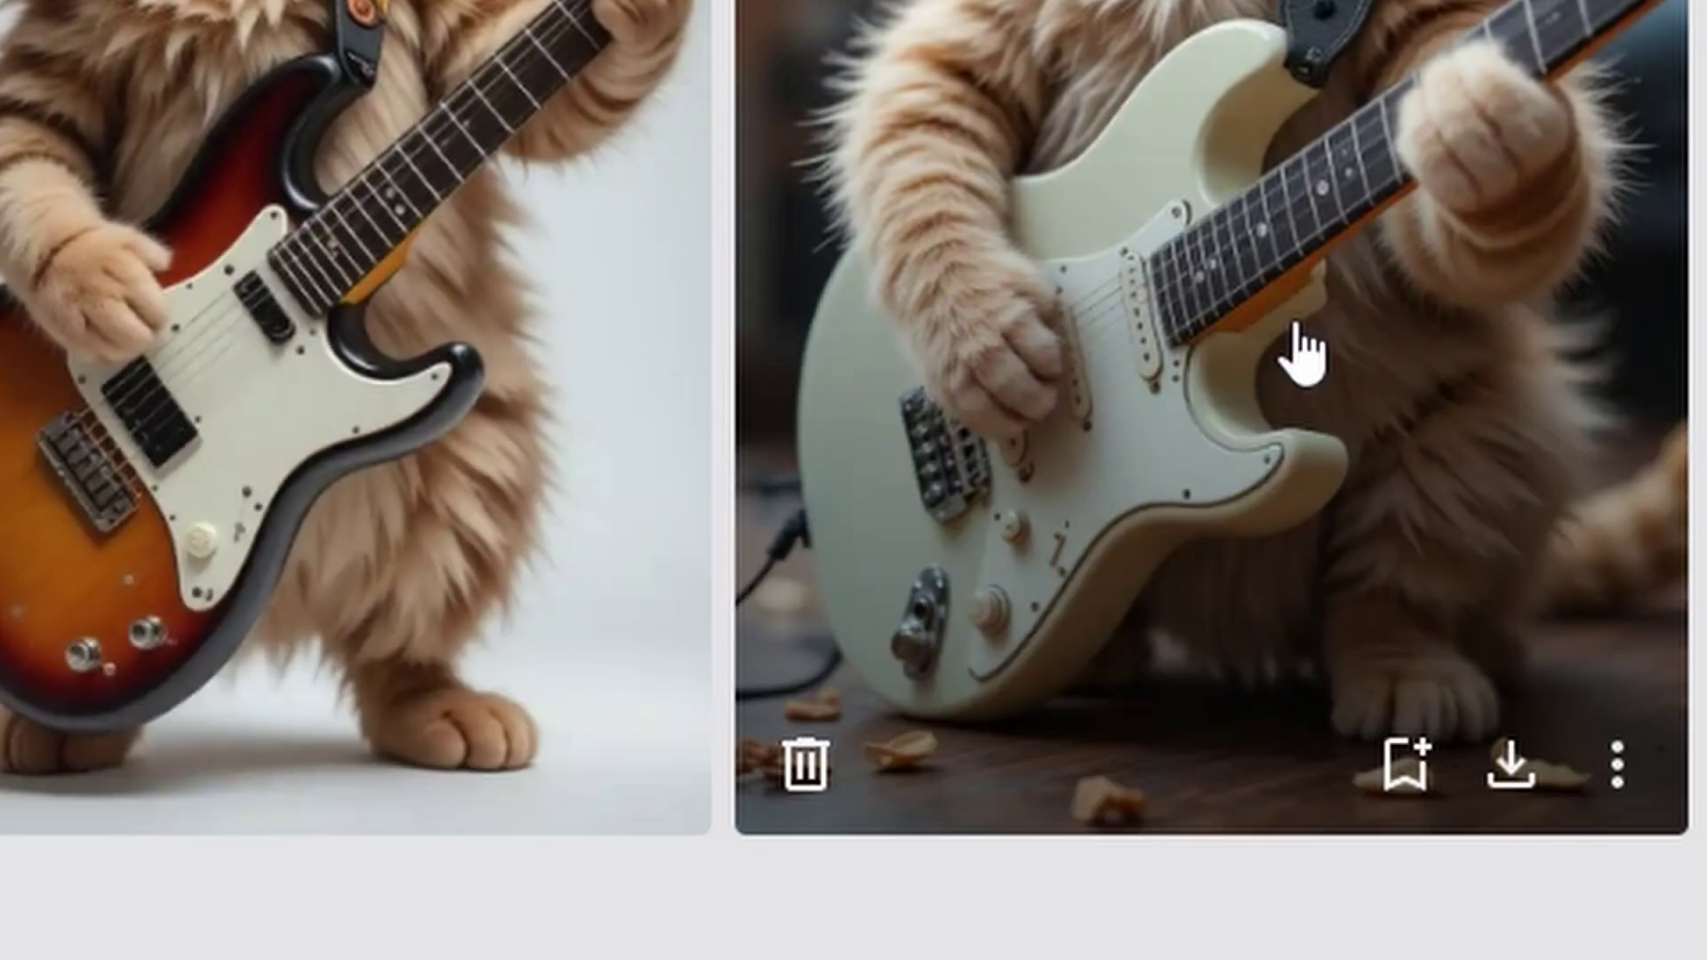
{"action": "left_click", "coordinate": [1510, 774]}
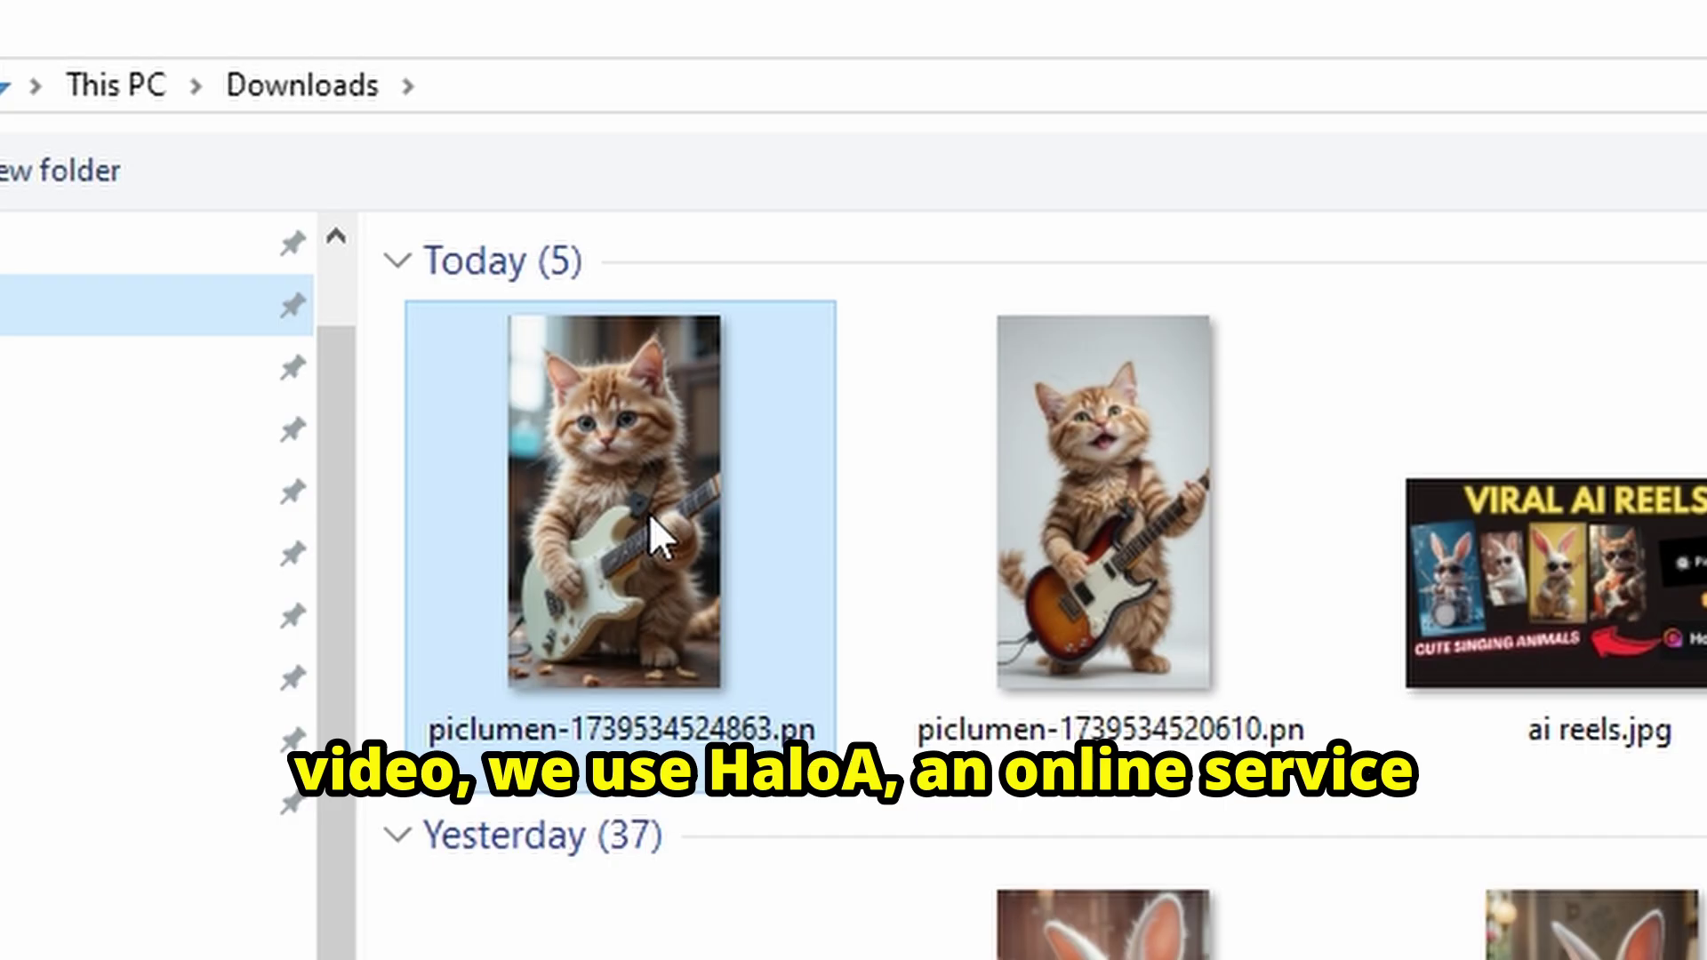
Step: In Hailuo AI, generate a video from each kitten image with the prompt "cat playing electric guitar lead" and download both clips
{"action": "double_click", "coordinate": [650, 517]}
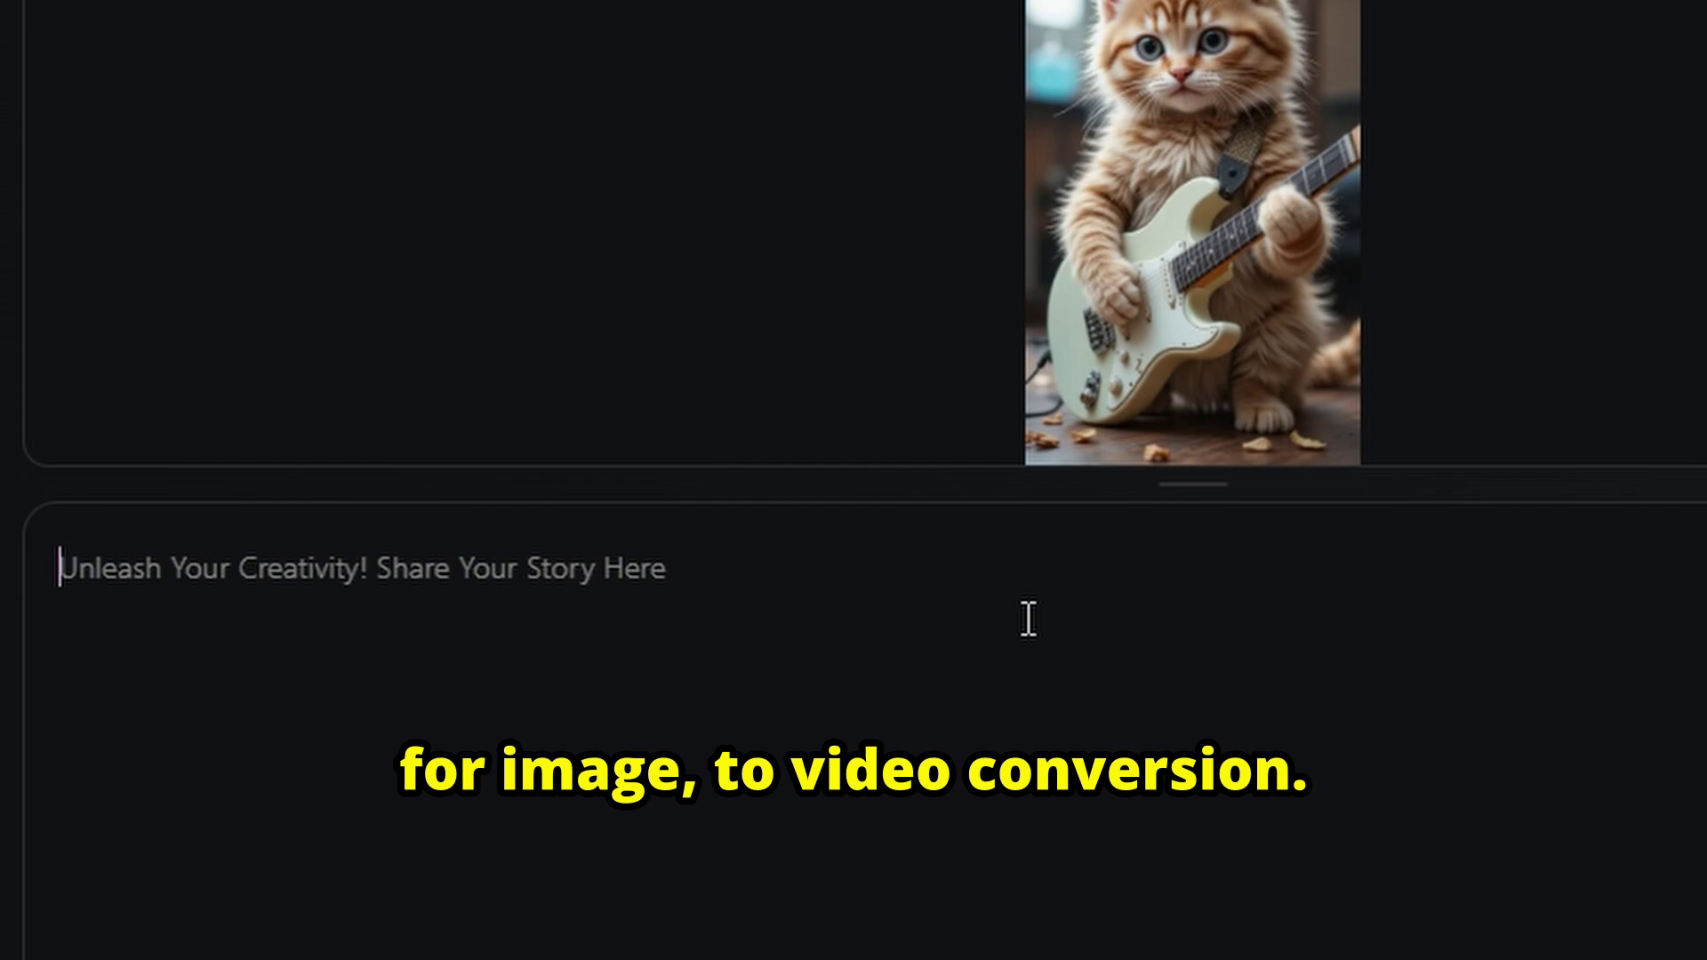
{"action": "type", "text": "cat playing elect"}
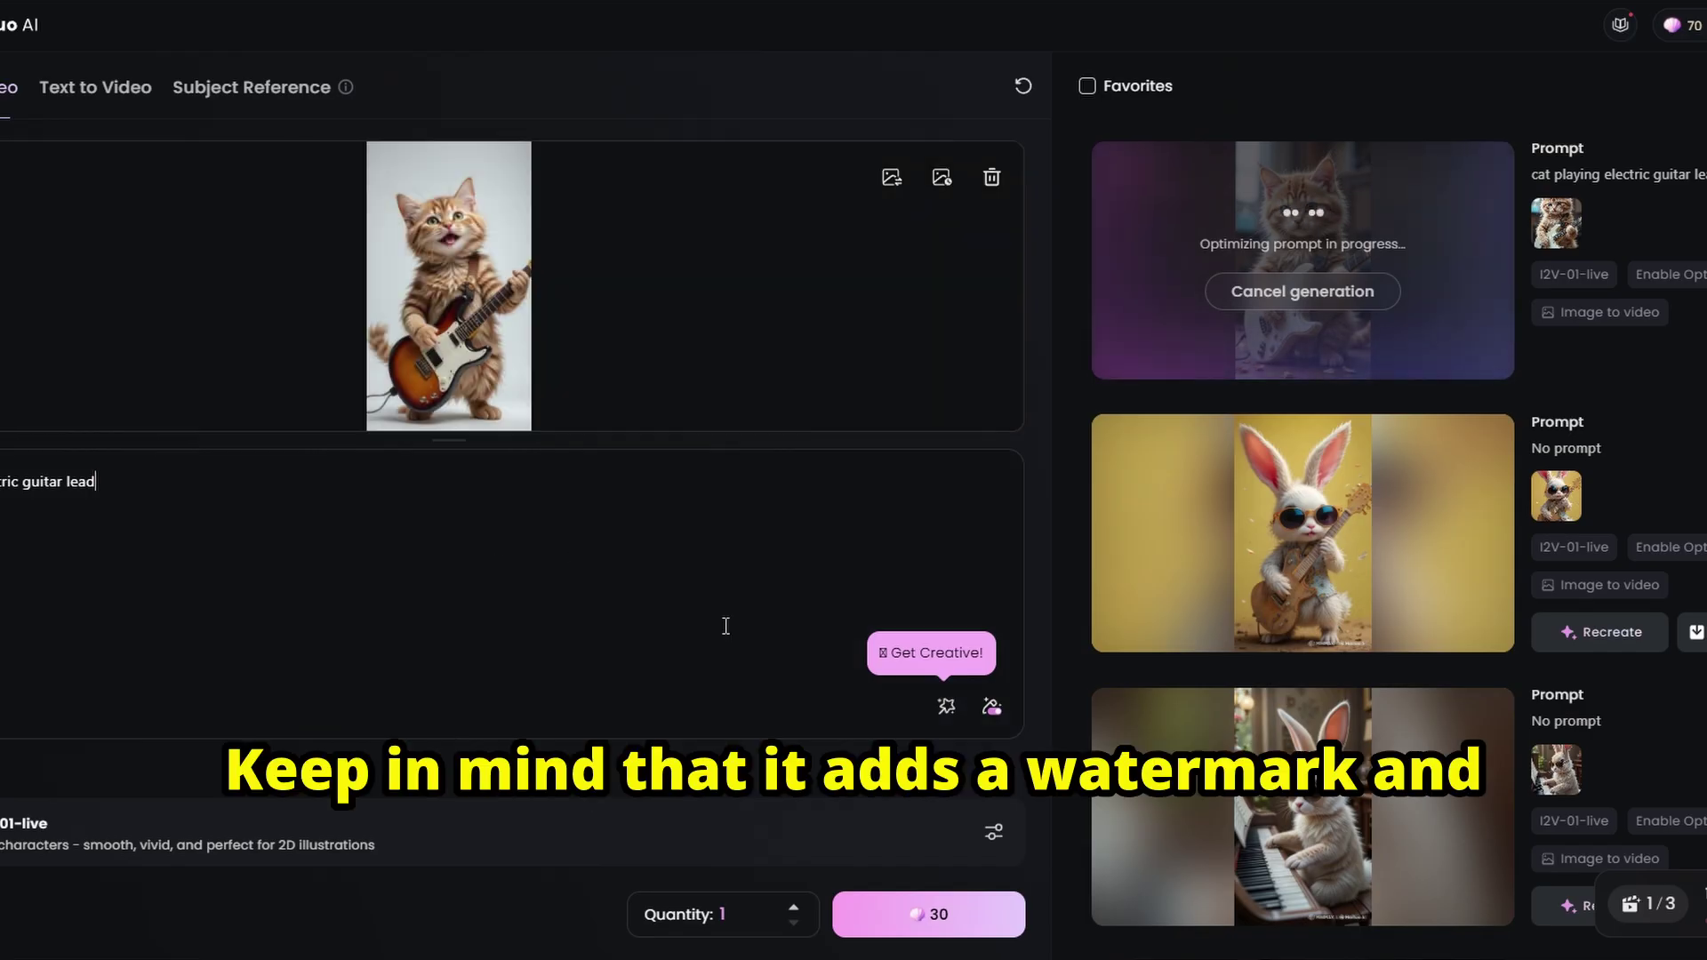
{"action": "left_click", "coordinate": [896, 916]}
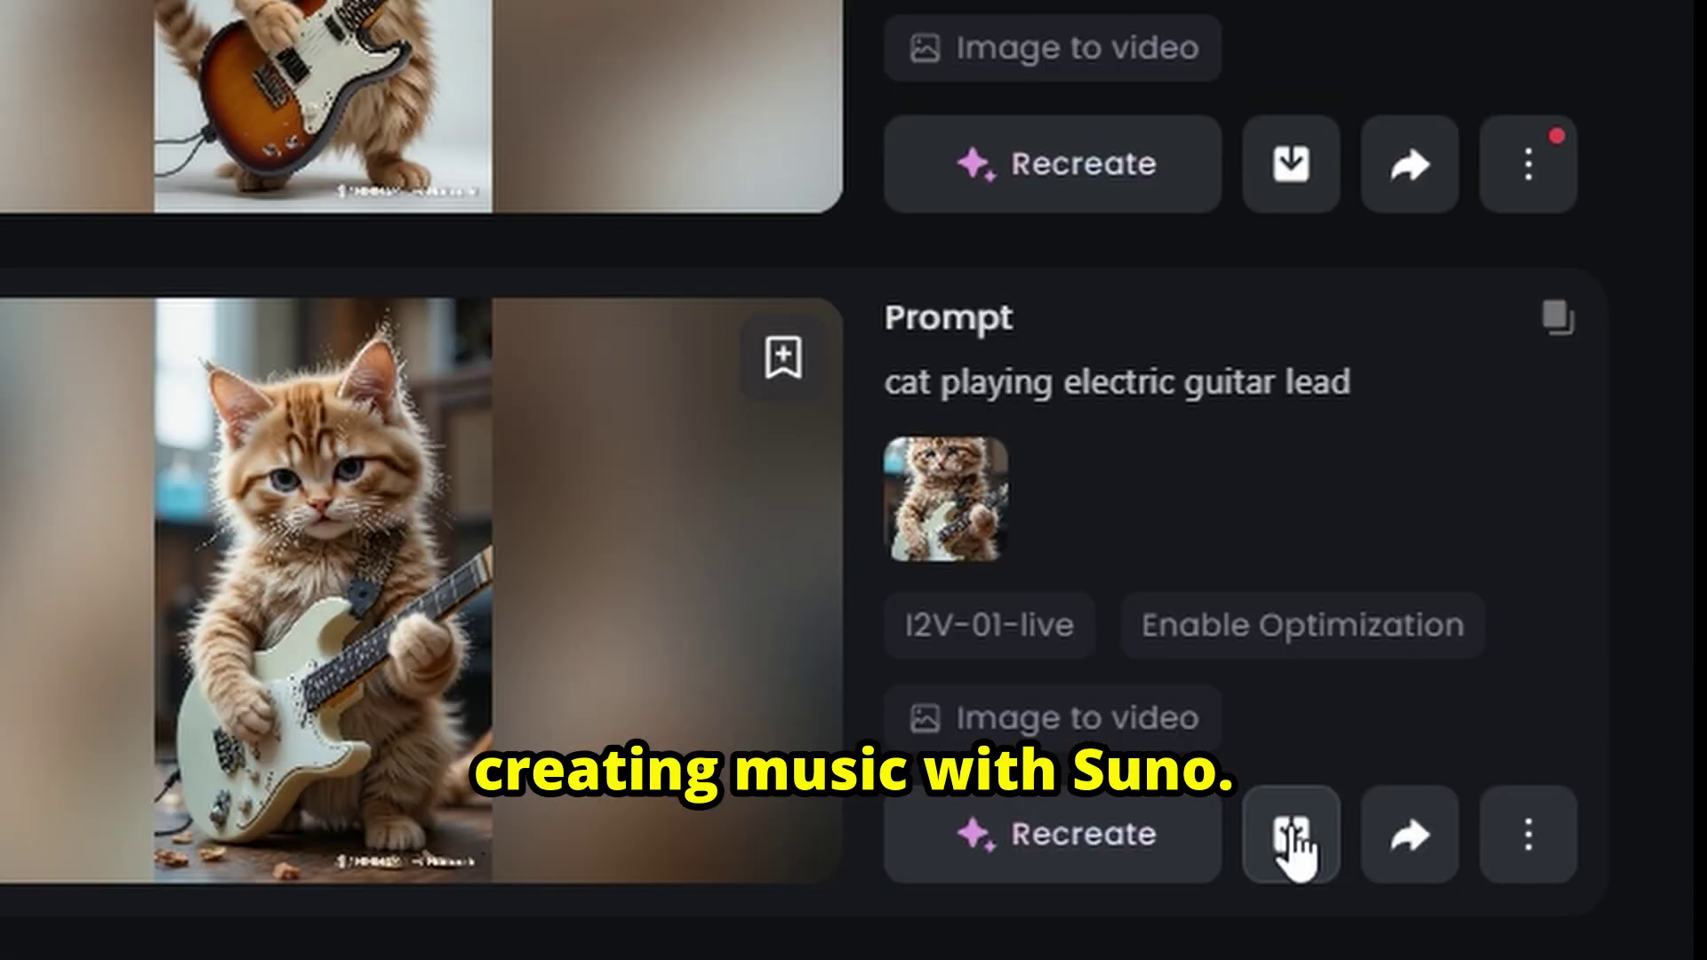
{"action": "left_click", "coordinate": [1544, 628]}
{"action": "left_click", "coordinate": [1303, 164]}
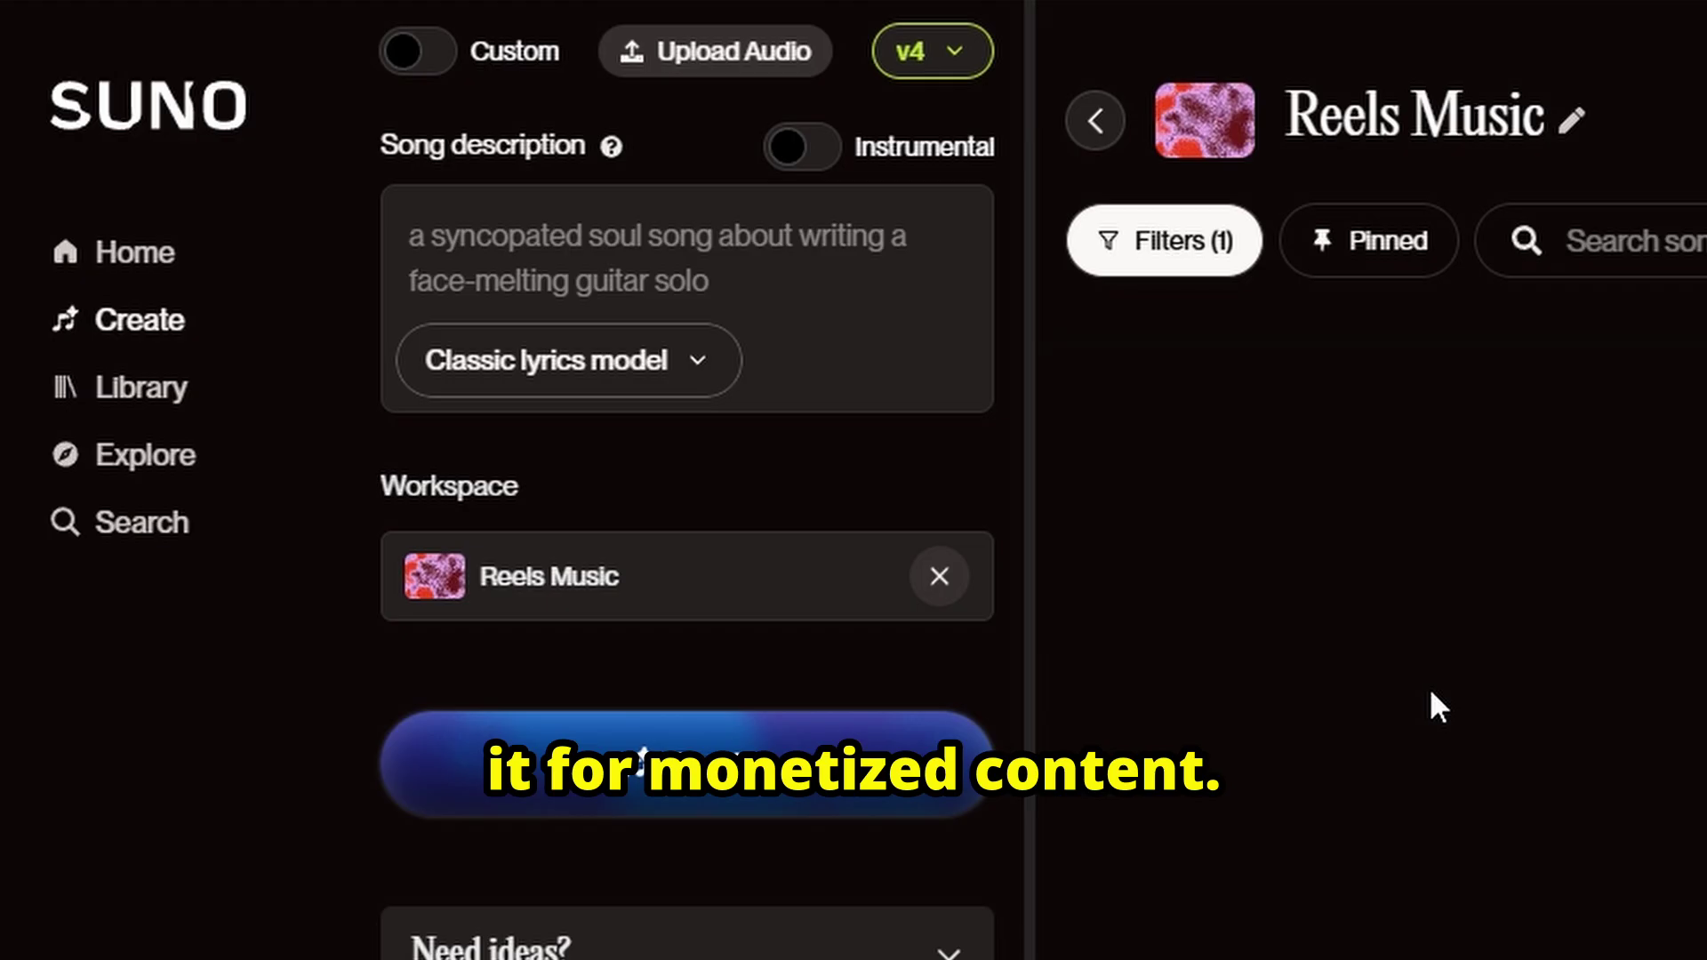
Step: In Suno, create songs from the descriptions "dance music for kids reels" and "[chipmunk] dance electronic"
{"action": "type", "text": "dance music for"}
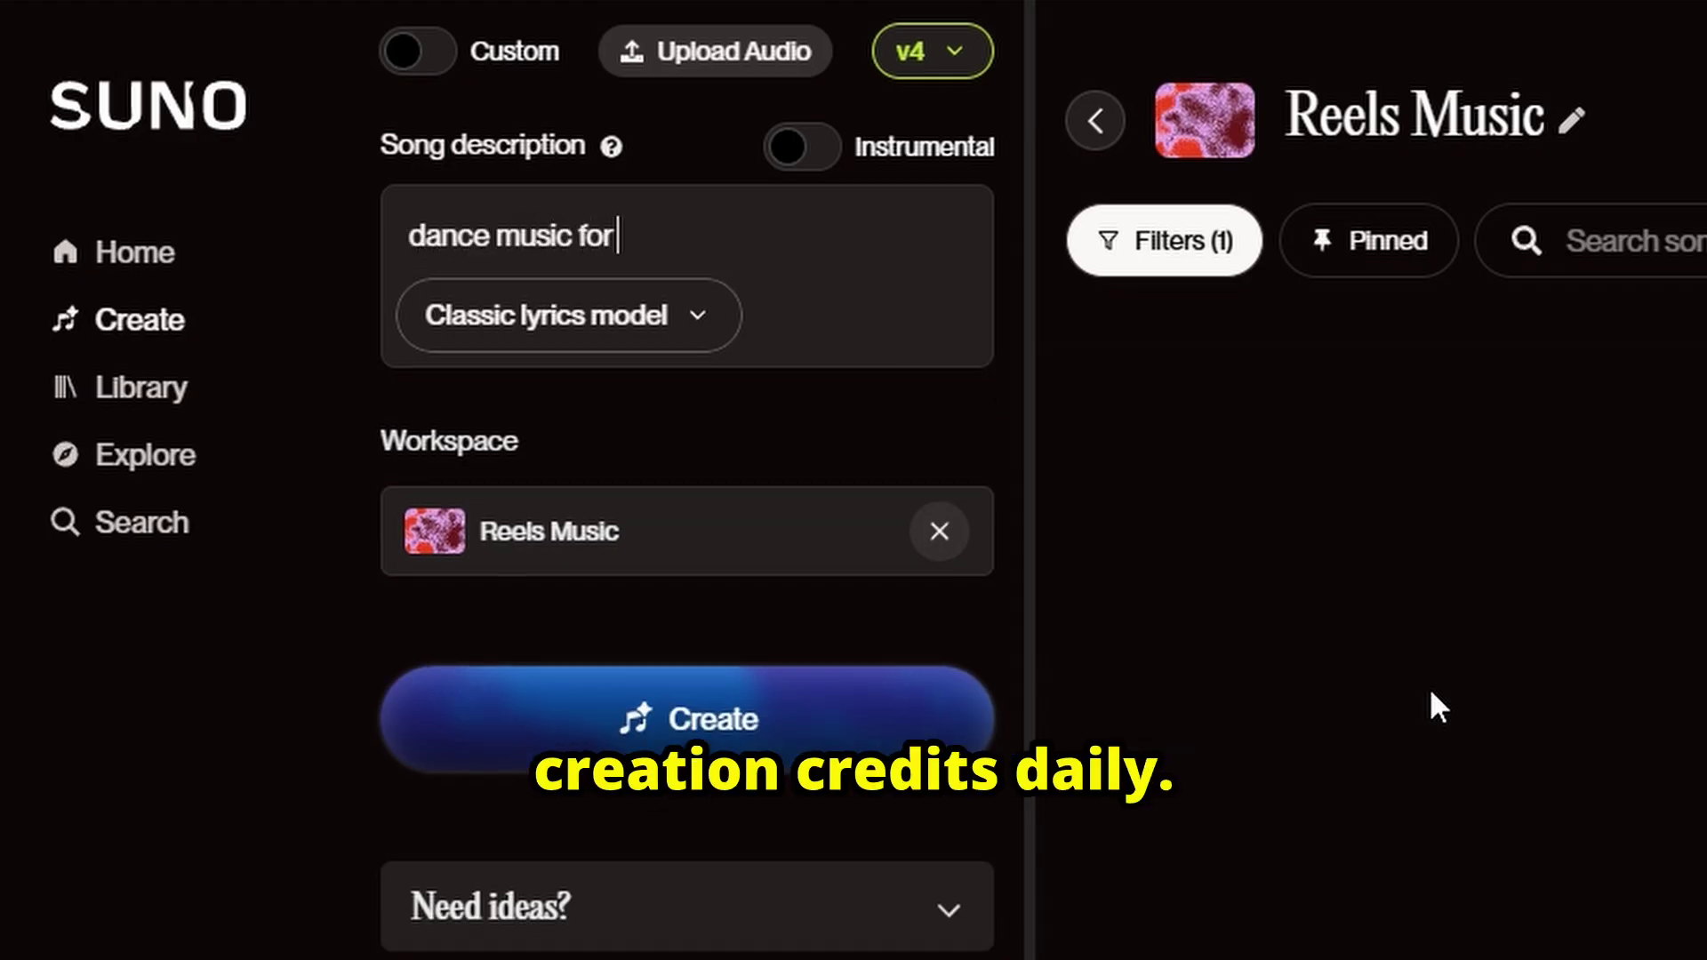
{"action": "type", "text": " kids reels"}
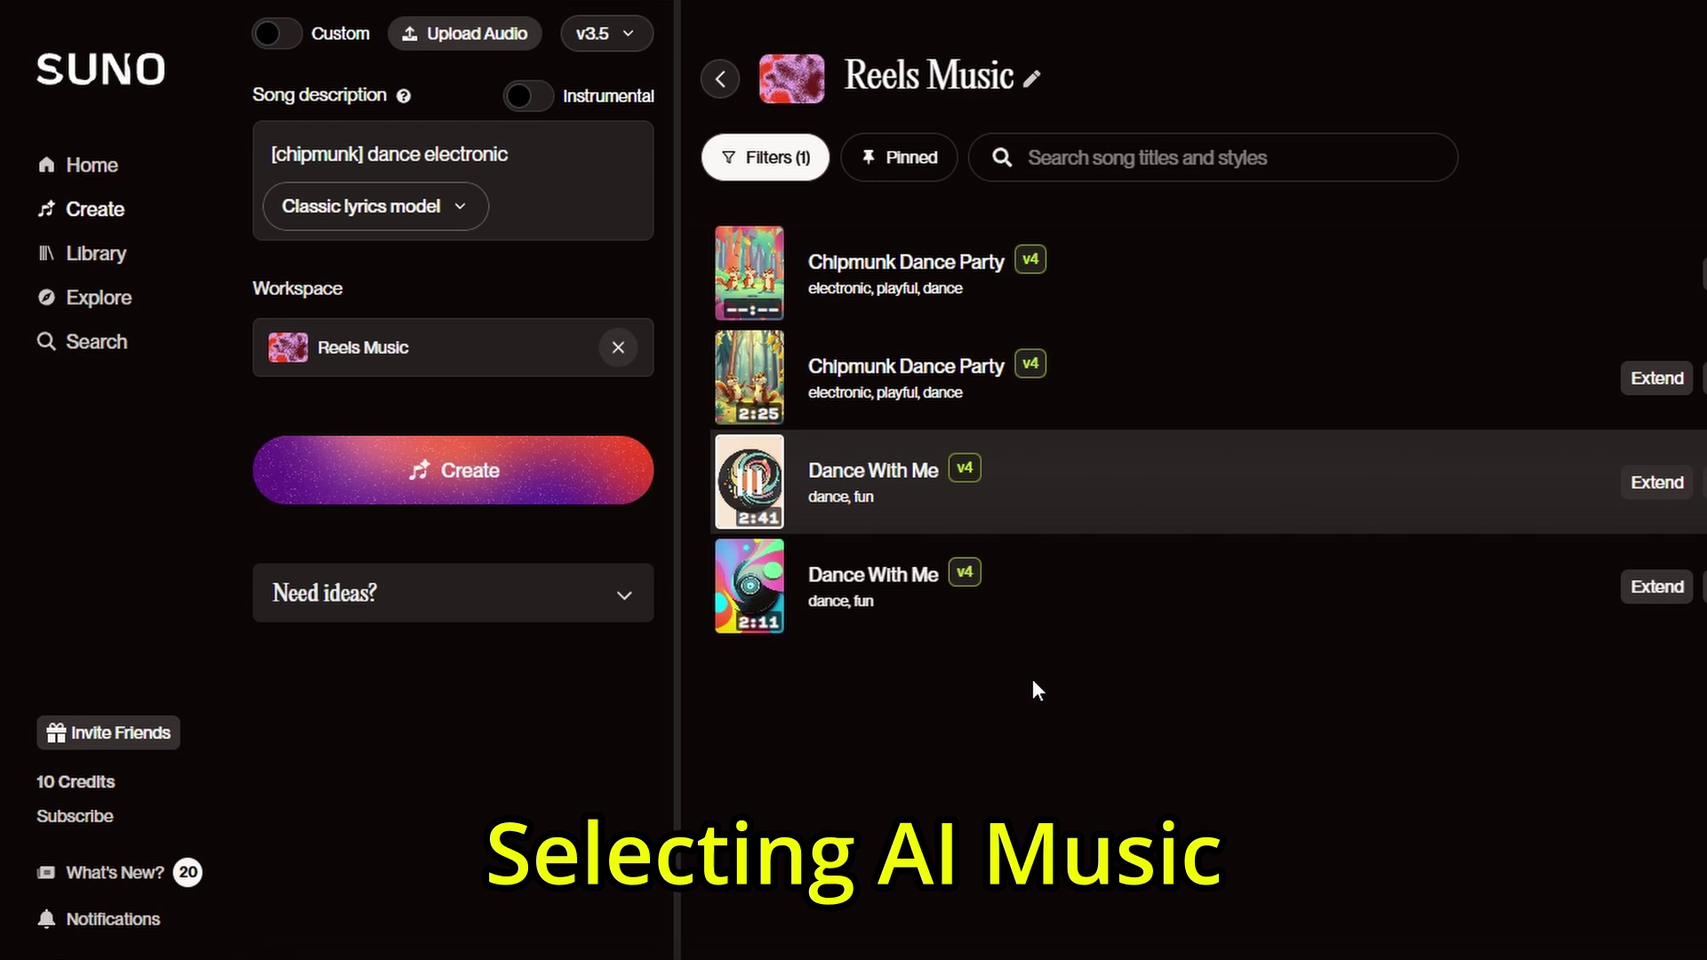
{"action": "left_click", "coordinate": [449, 483]}
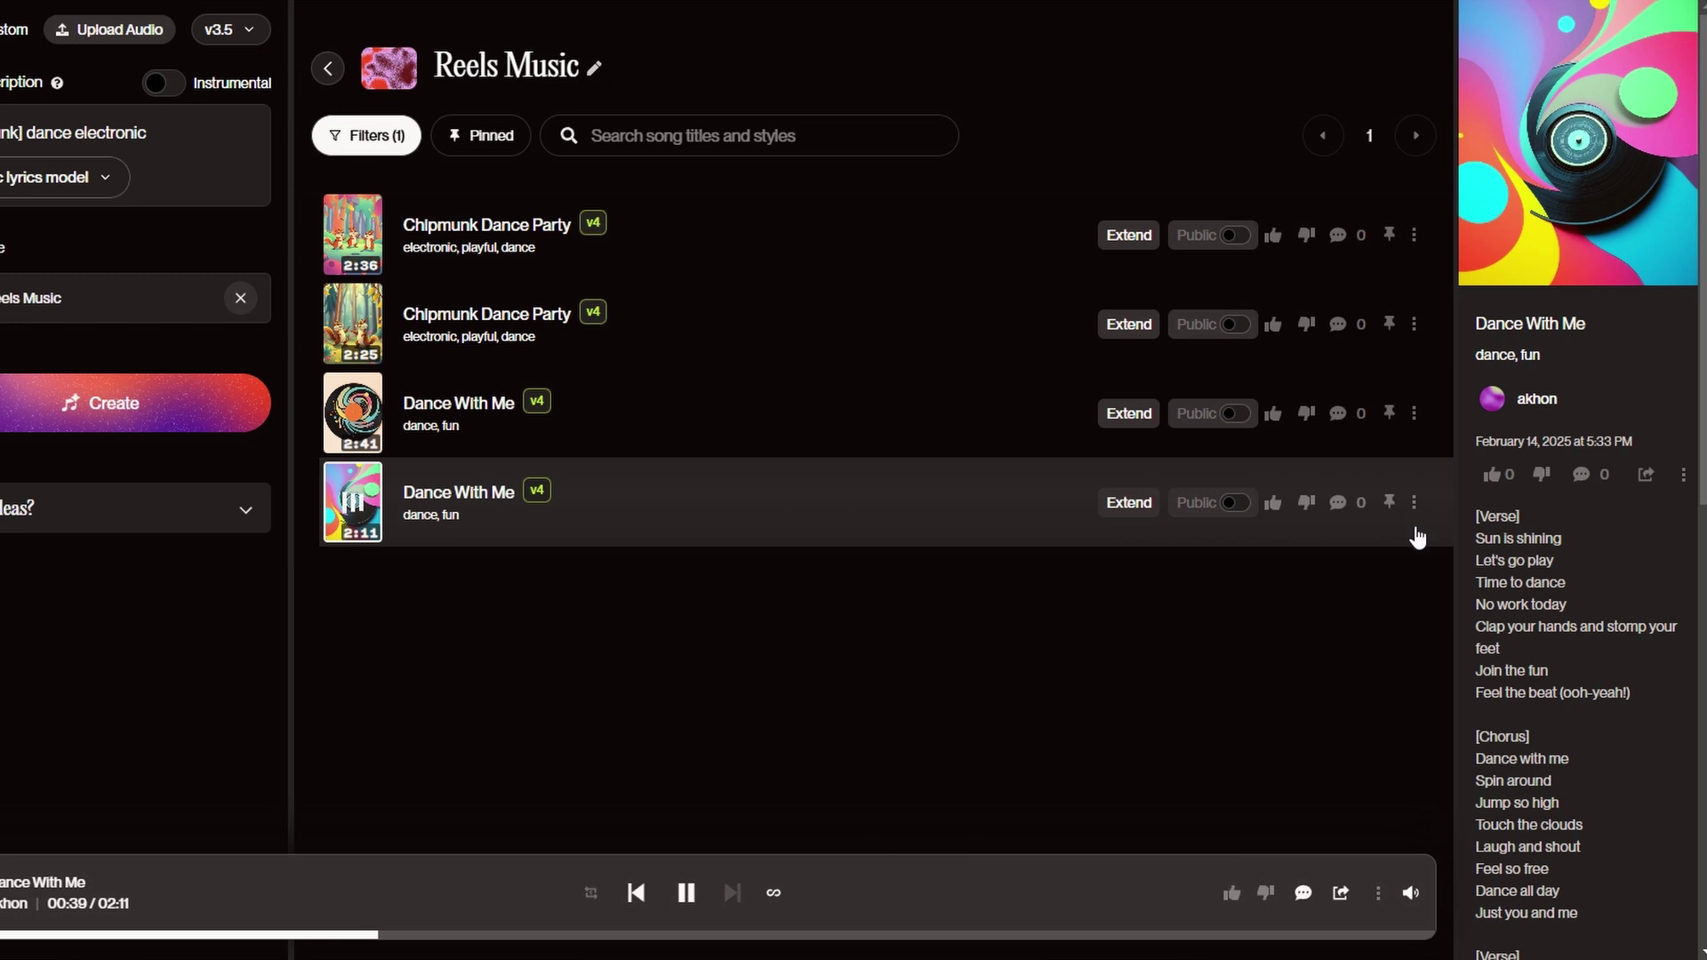
Step: Download the 2:11 version of "Dance With Me" as MP3 audio
{"action": "left_click", "coordinate": [1413, 502]}
{"action": "mouse_move", "coordinate": [1343, 800]}
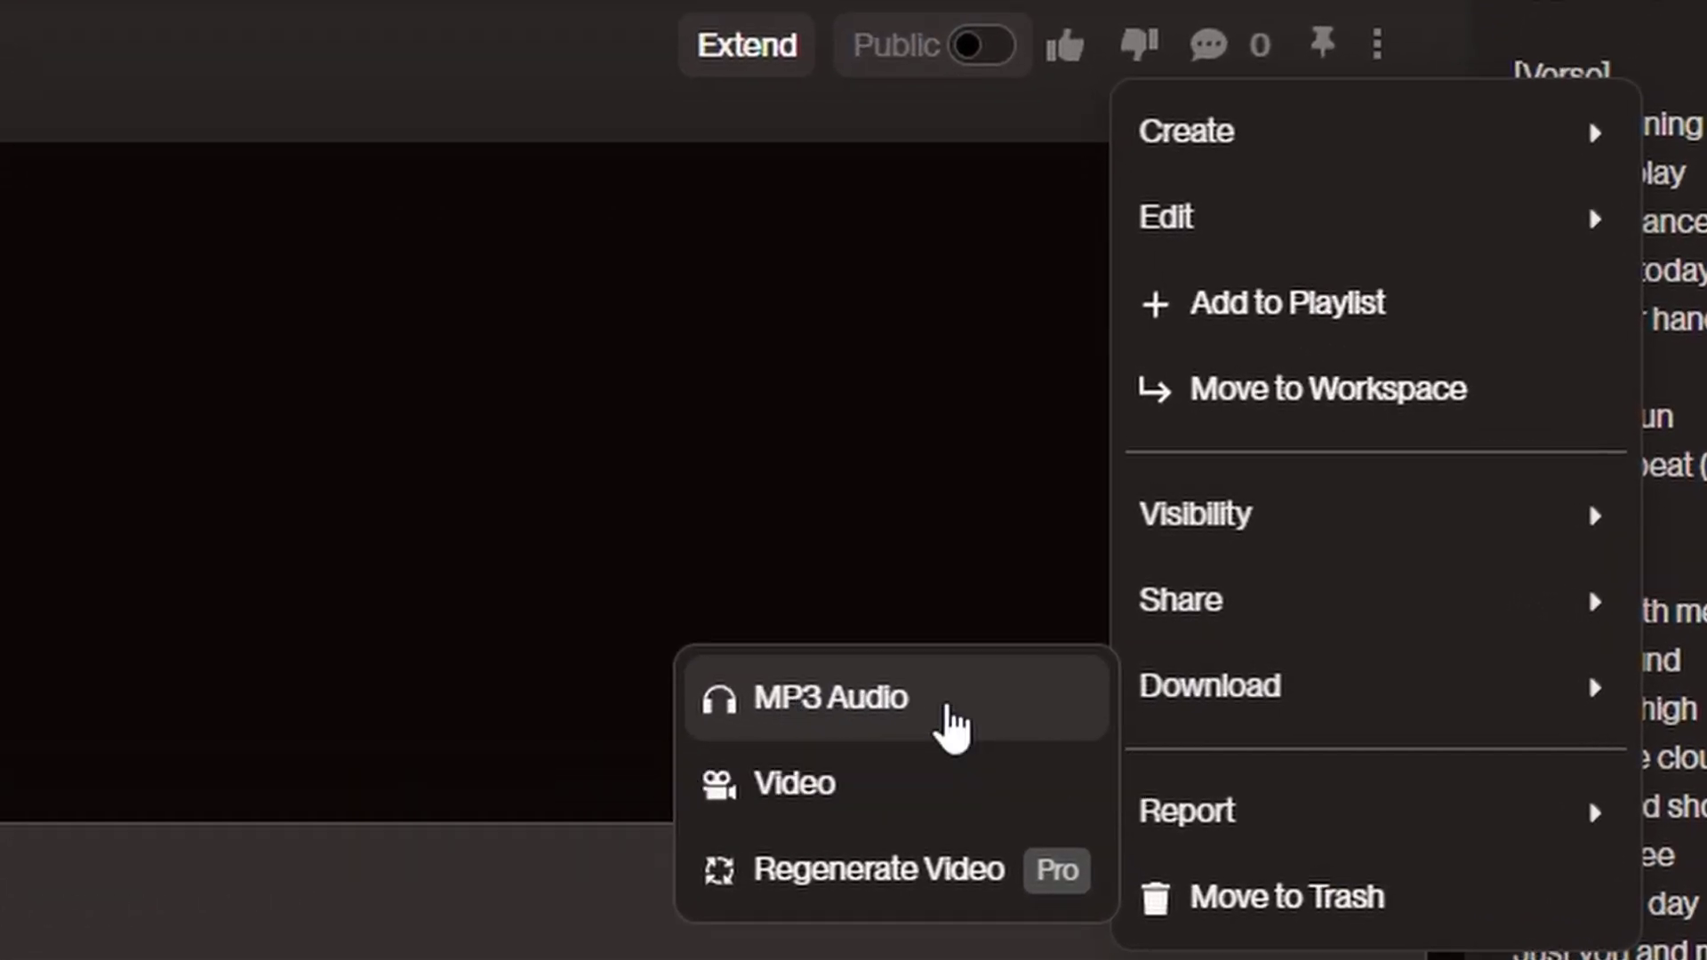
{"action": "left_click", "coordinate": [946, 708]}
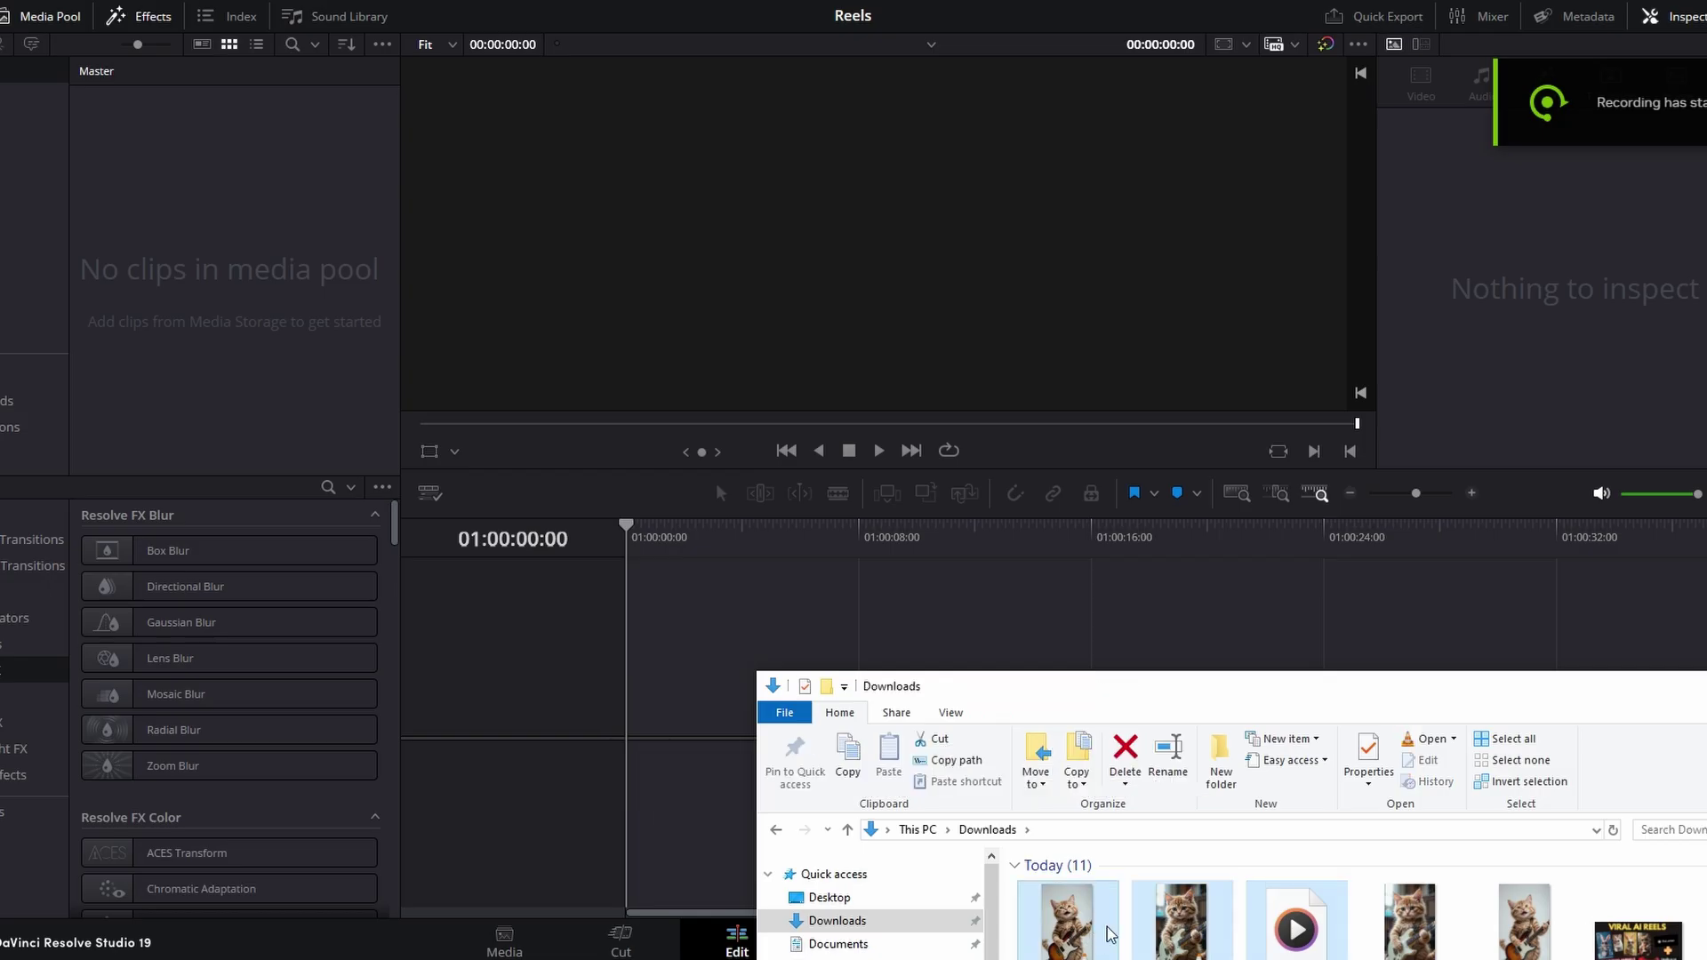
Step: Import the two kitten videos and the song into the DaVinci Resolve media pool, keeping the project frame rate
{"action": "left_click_drag", "start_coordinate": [1094, 930], "coordinate": [287, 335]}
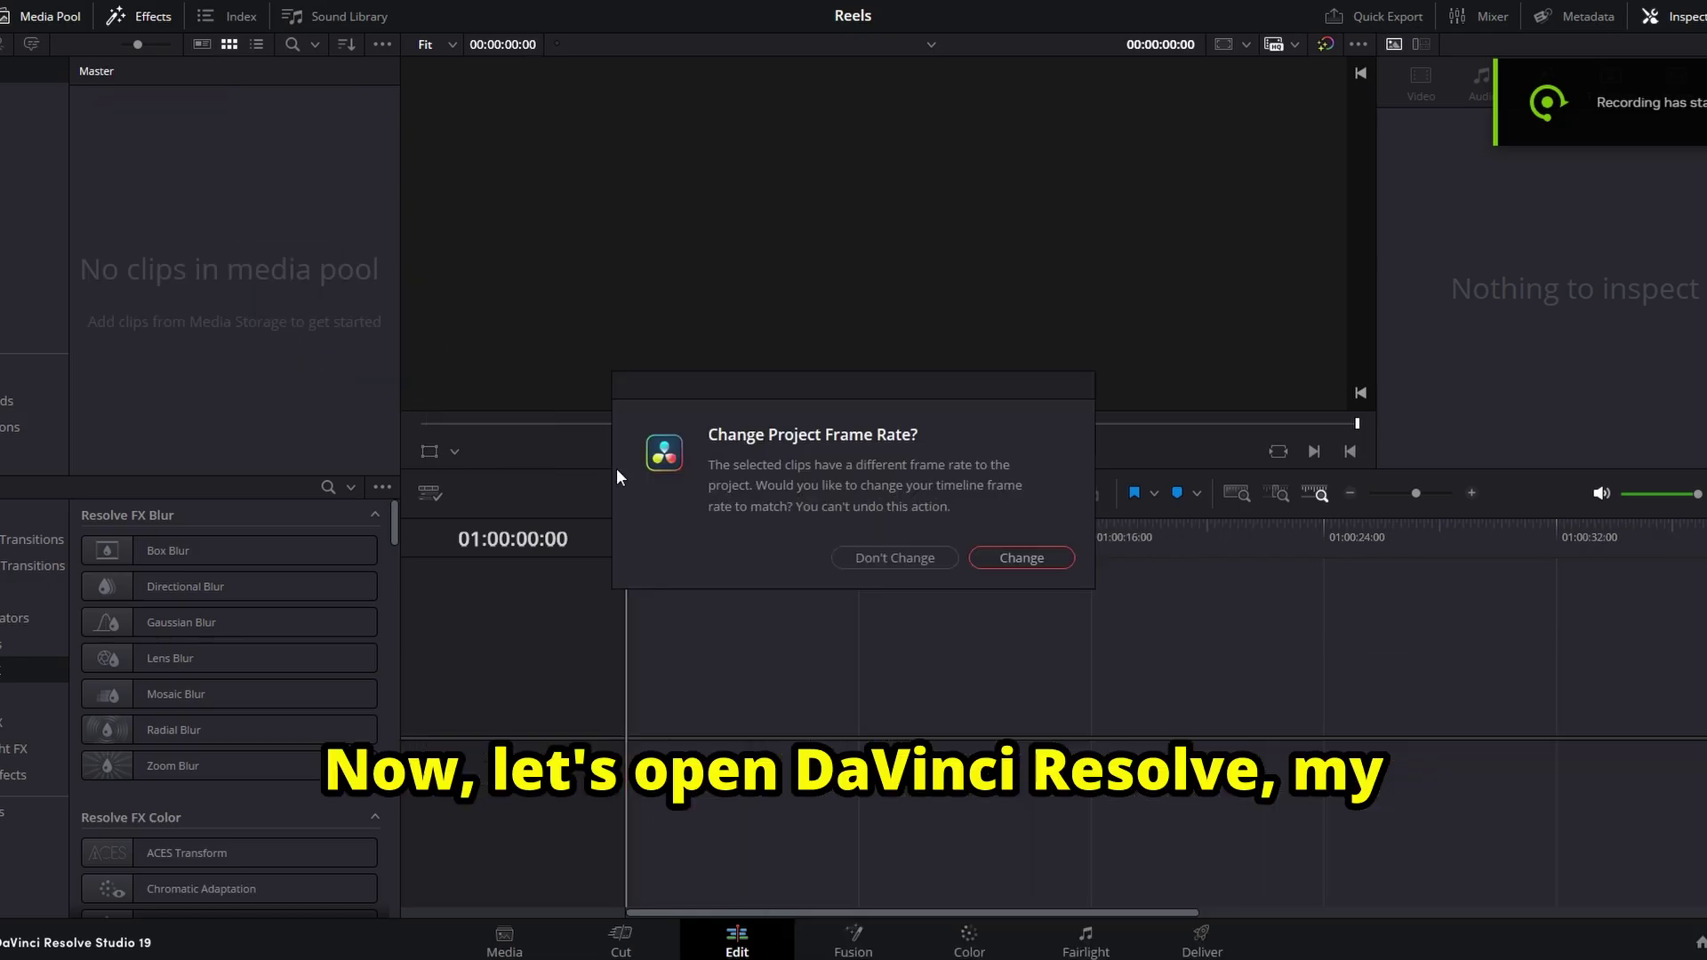
{"action": "left_click", "coordinate": [894, 558]}
{"action": "left_click", "coordinate": [298, 350]}
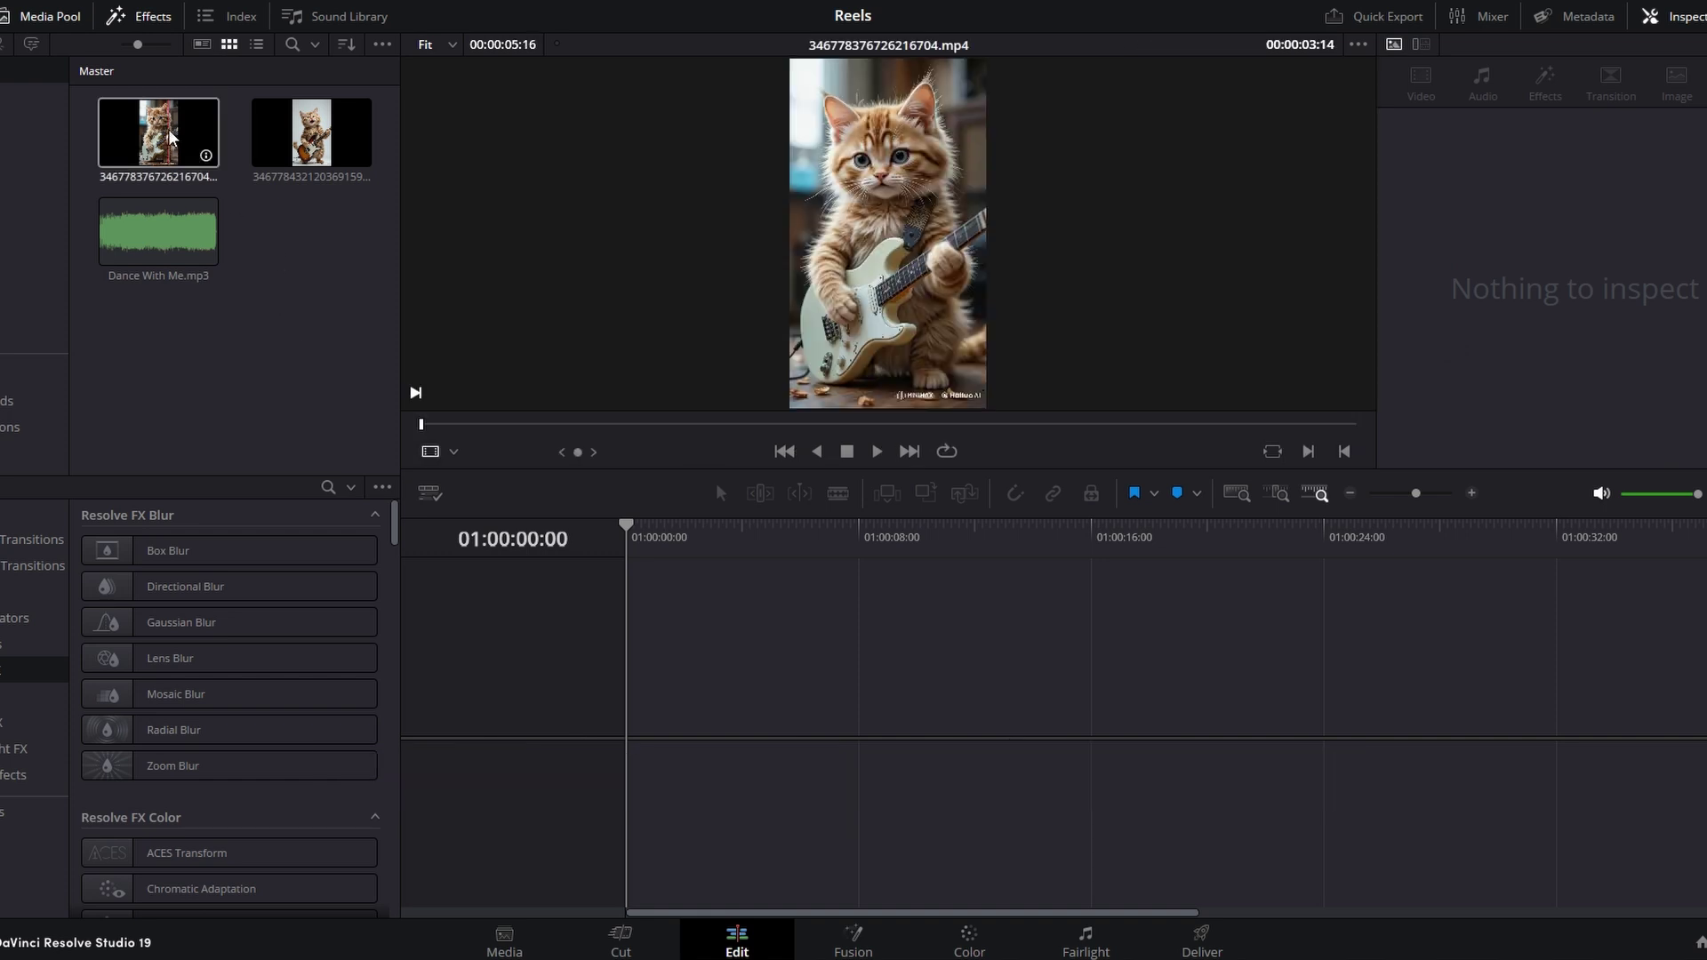
Step: Place the white-guitar kitten clip and Dance With Me.mp3 on the timeline, with a copy of the clip directly after the original
{"action": "left_click_drag", "start_coordinate": [159, 233], "coordinate": [684, 725]}
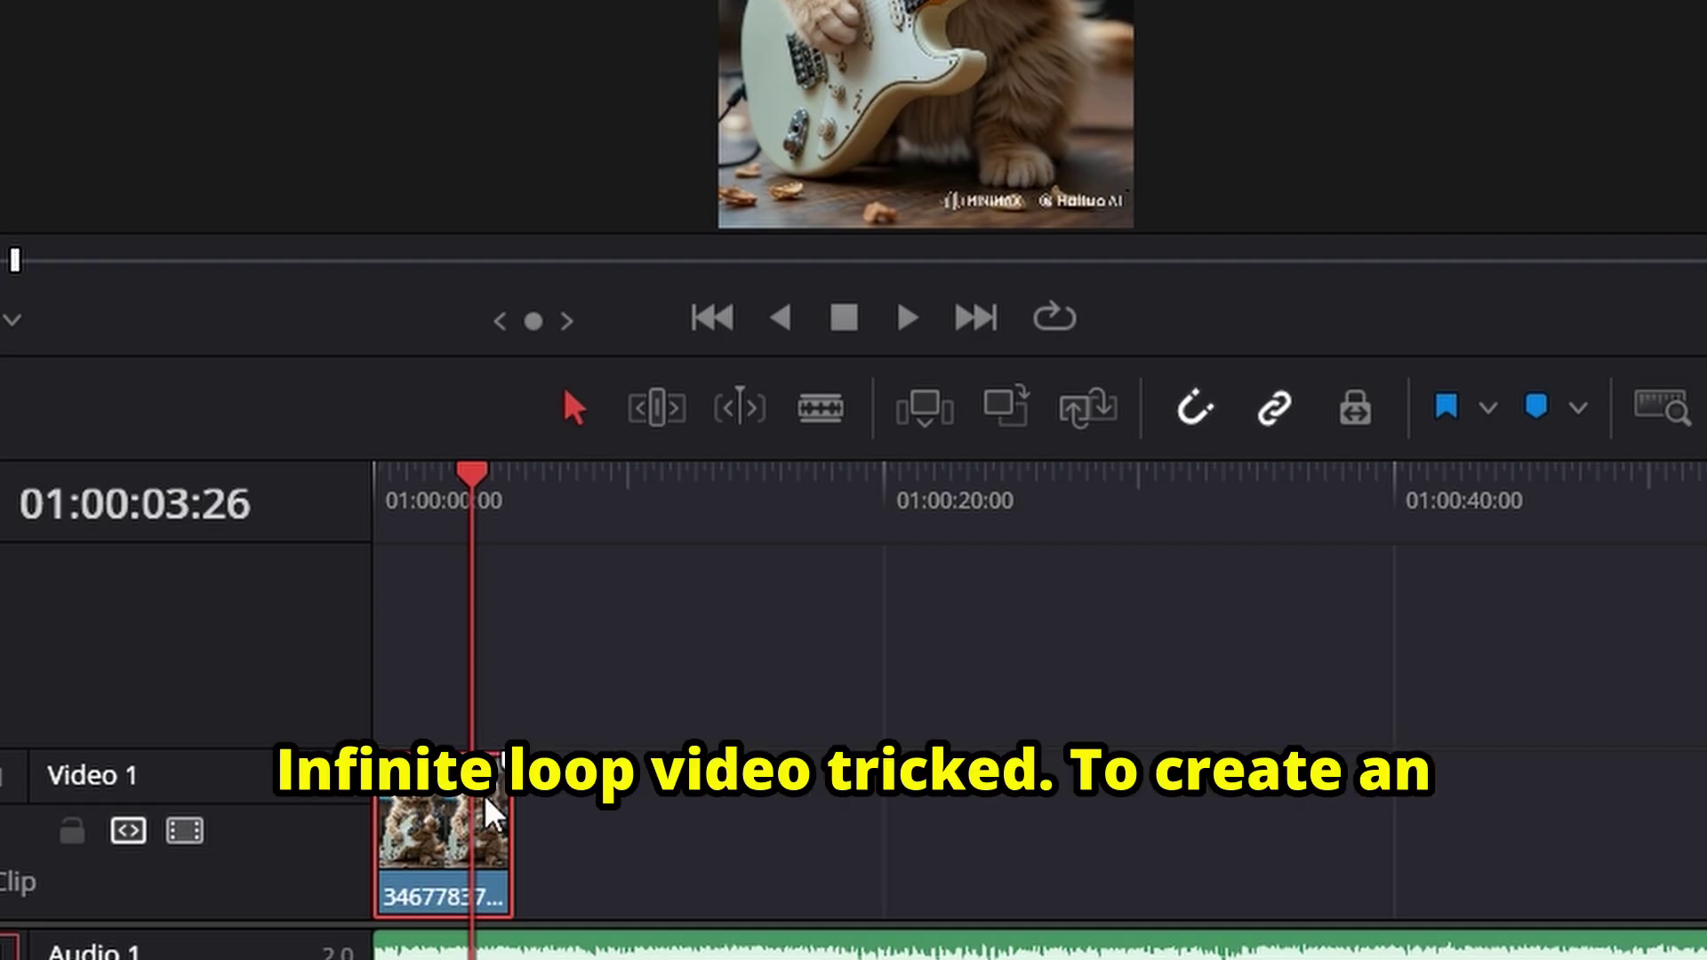
{"action": "left_click_drag", "start_coordinate": [432, 826], "coordinate": [586, 822]}
Step: Reverse the speed of the second kitten clip and play the timeline from the start to check the loop
{"action": "right_click", "coordinate": [599, 804]}
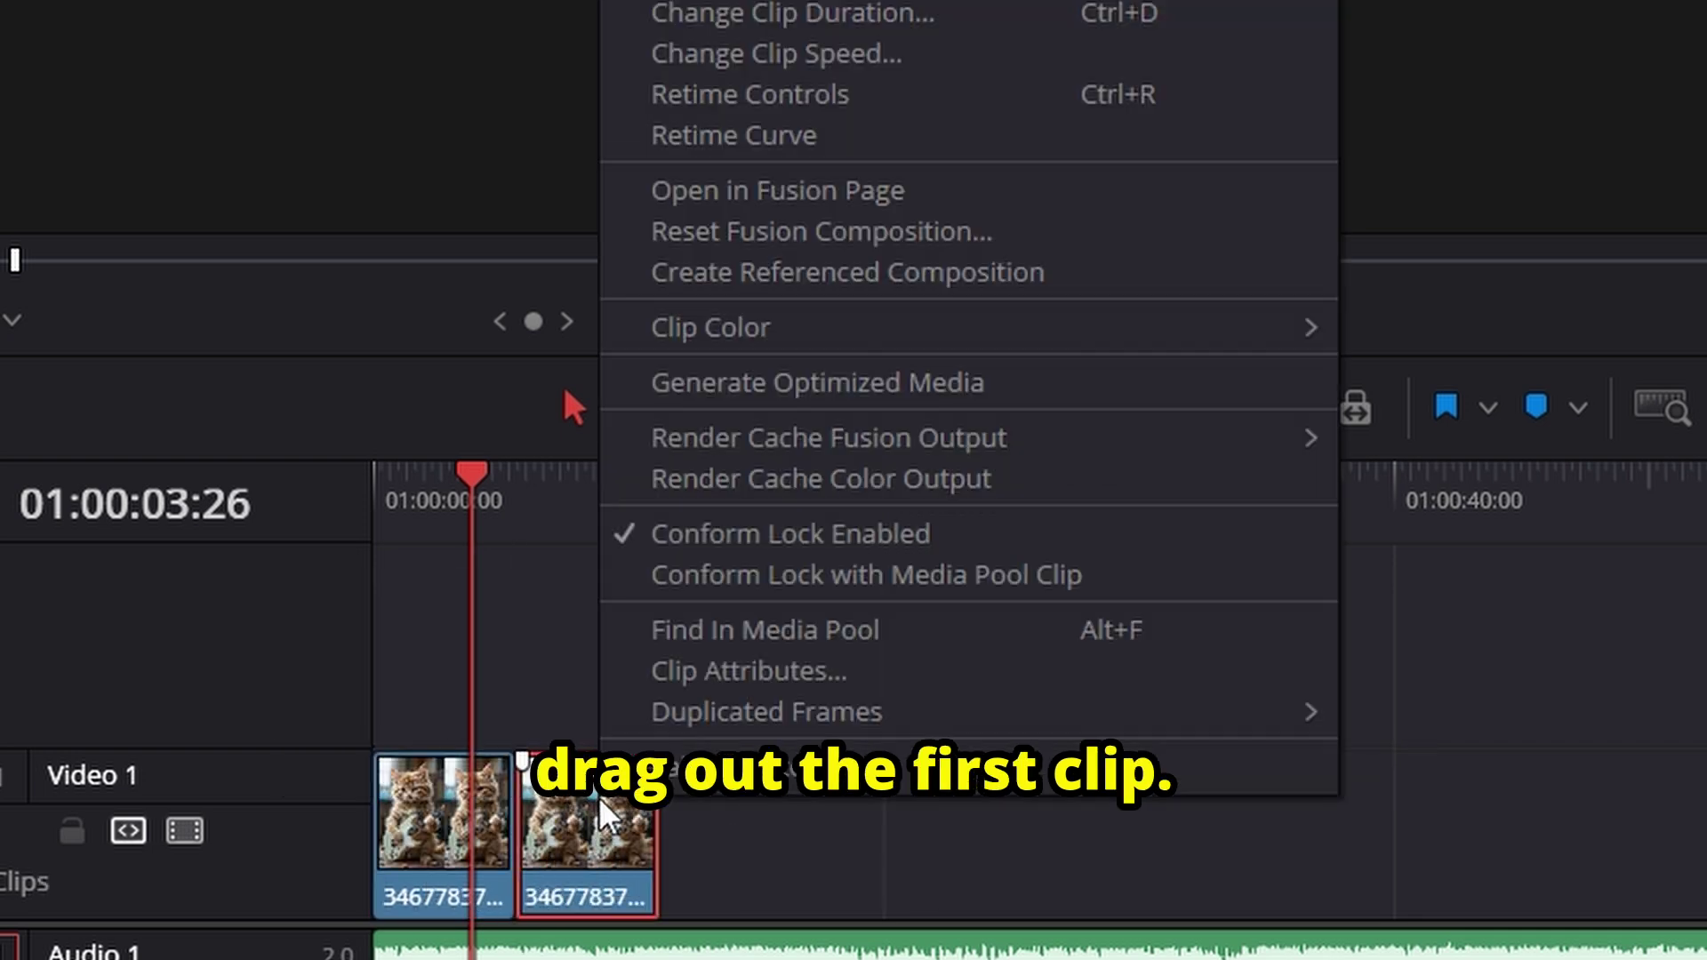
{"action": "left_click", "coordinate": [784, 55]}
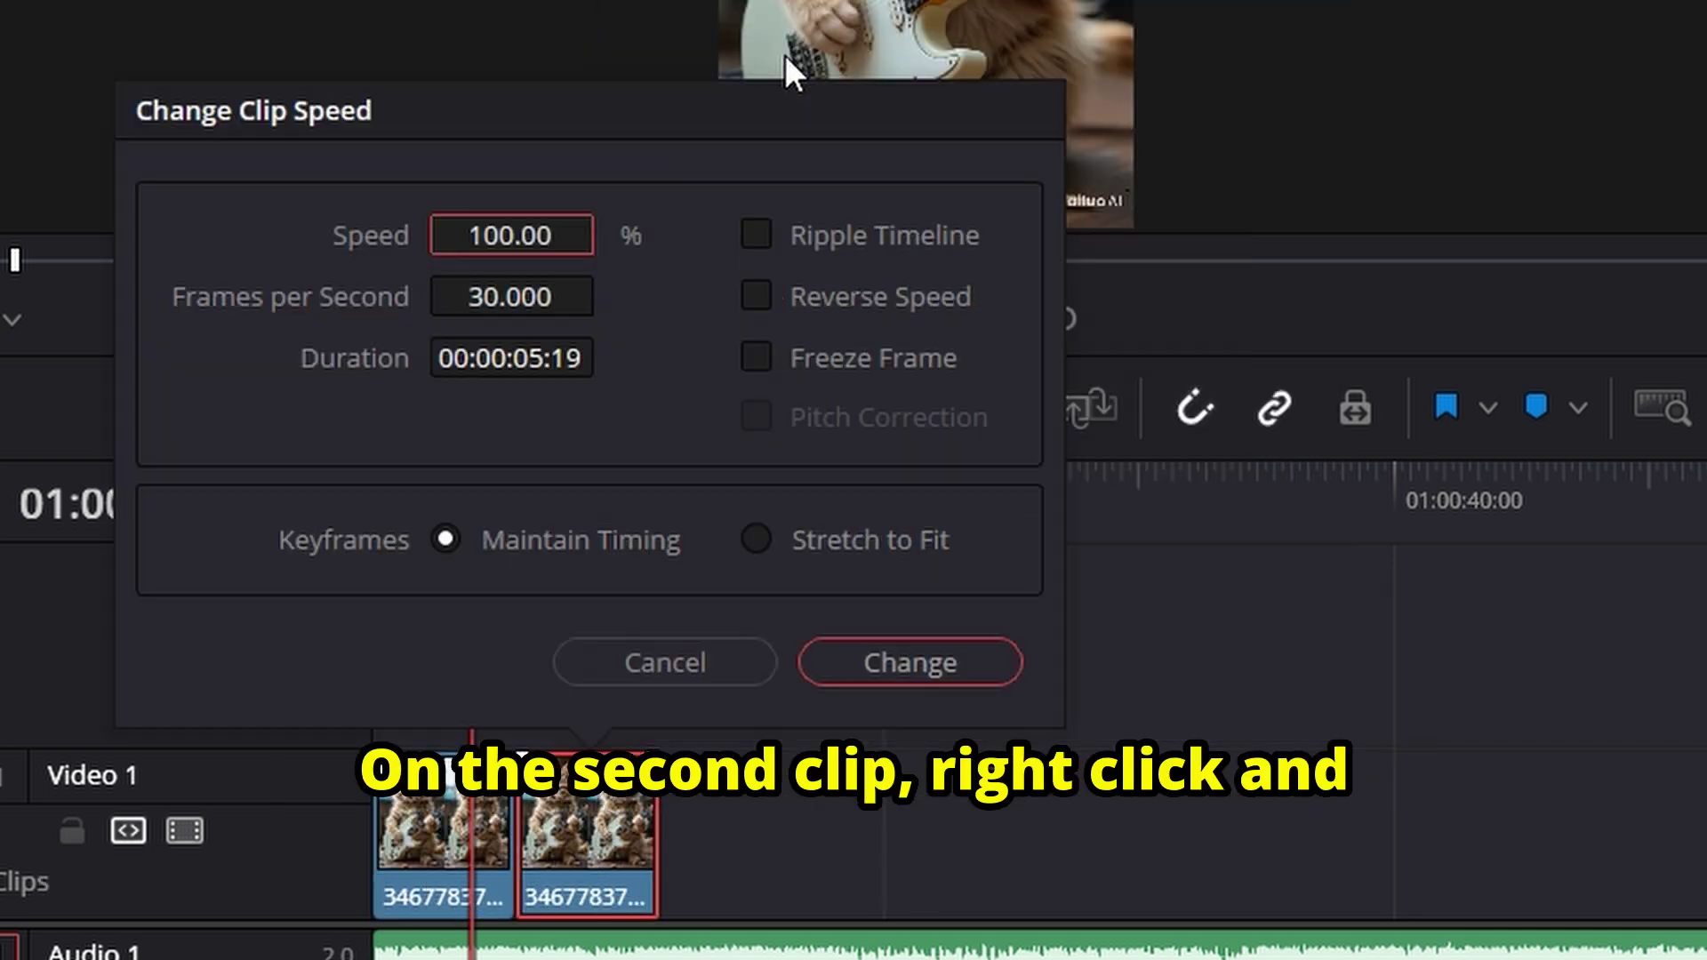
{"action": "left_click", "coordinate": [877, 300]}
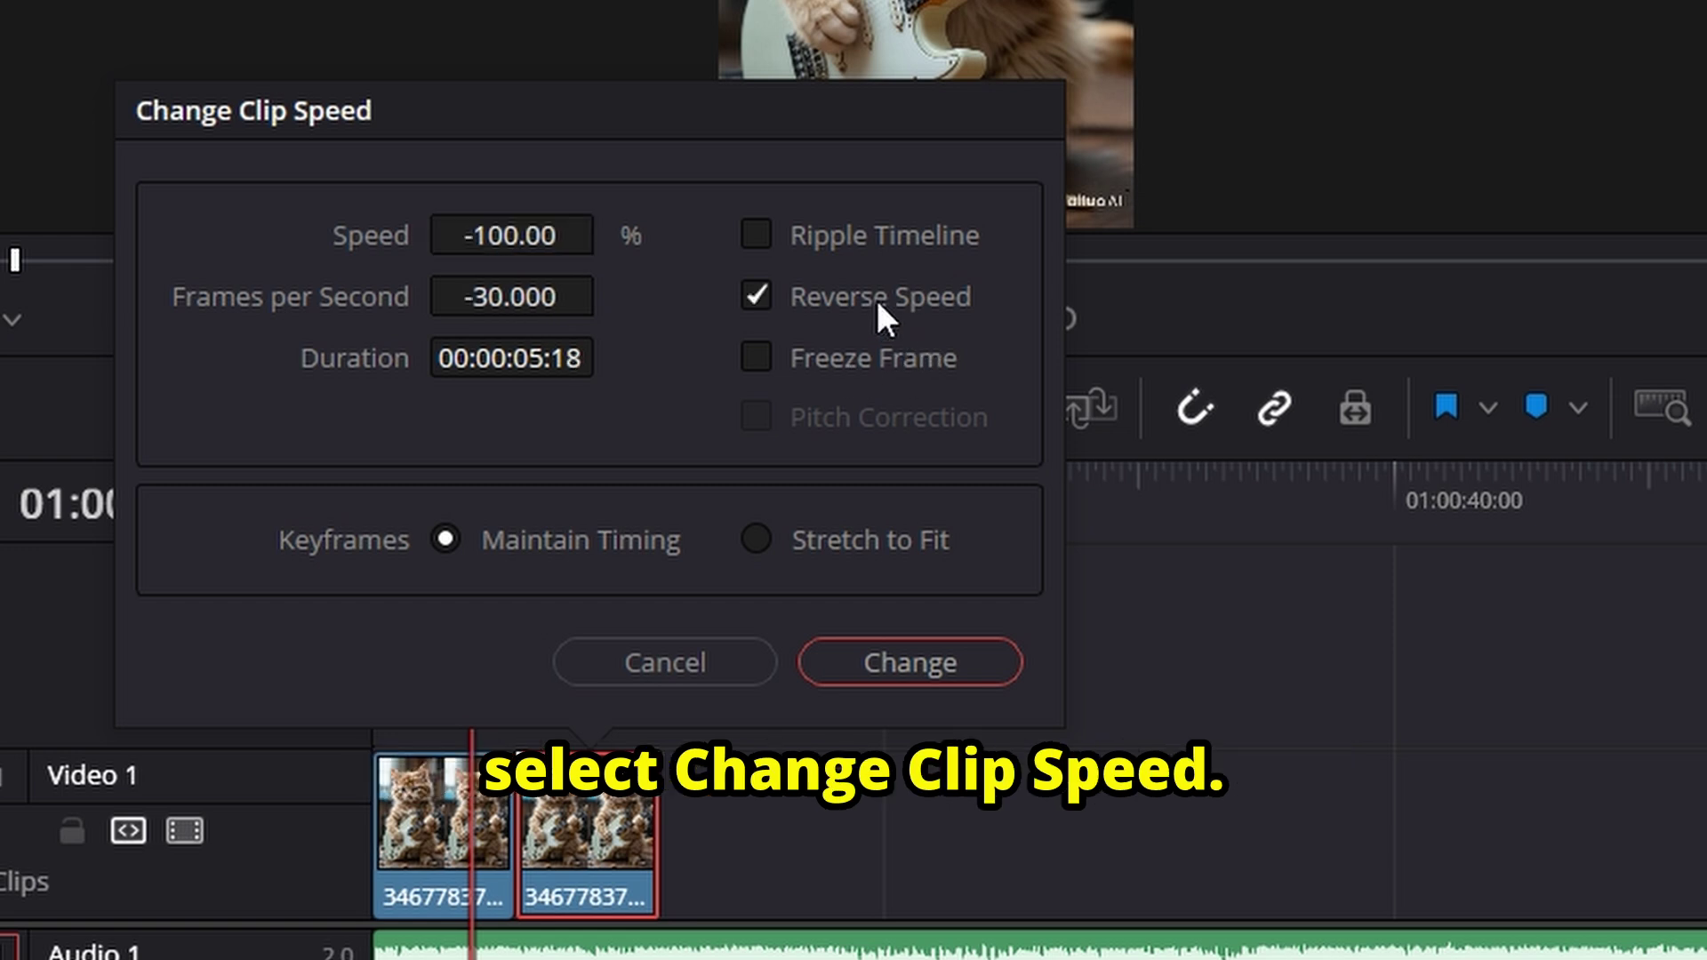
{"action": "left_click", "coordinate": [936, 668]}
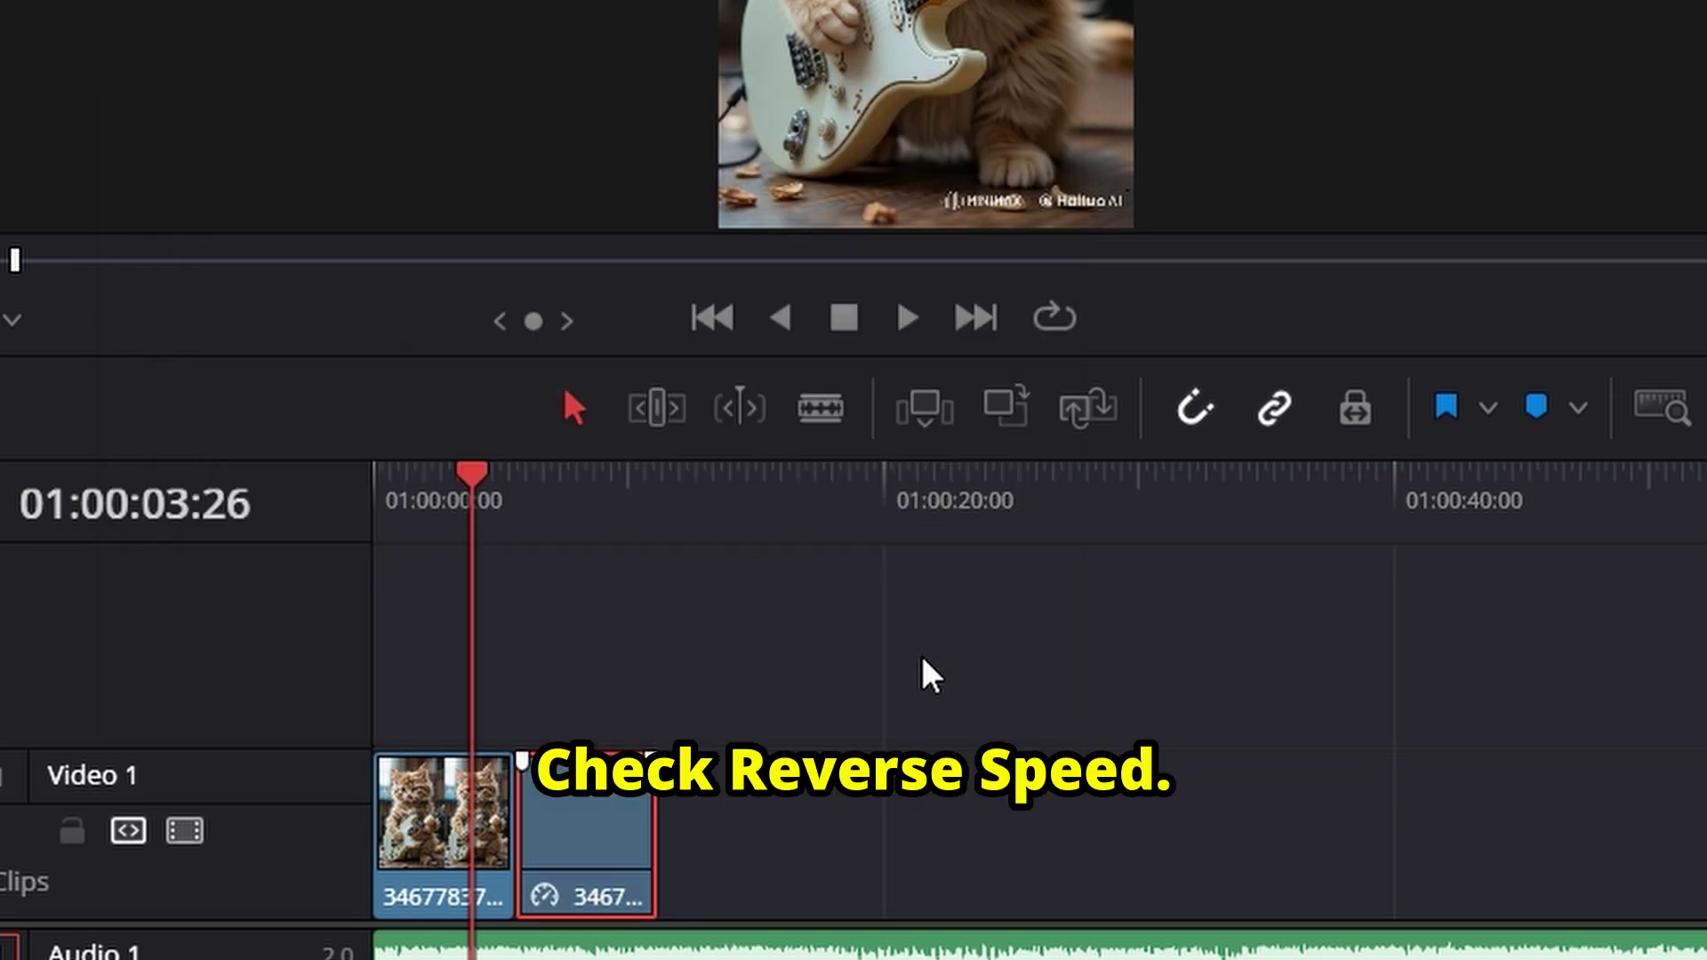
{"action": "key", "text": "Home"}
{"action": "key", "text": "space"}
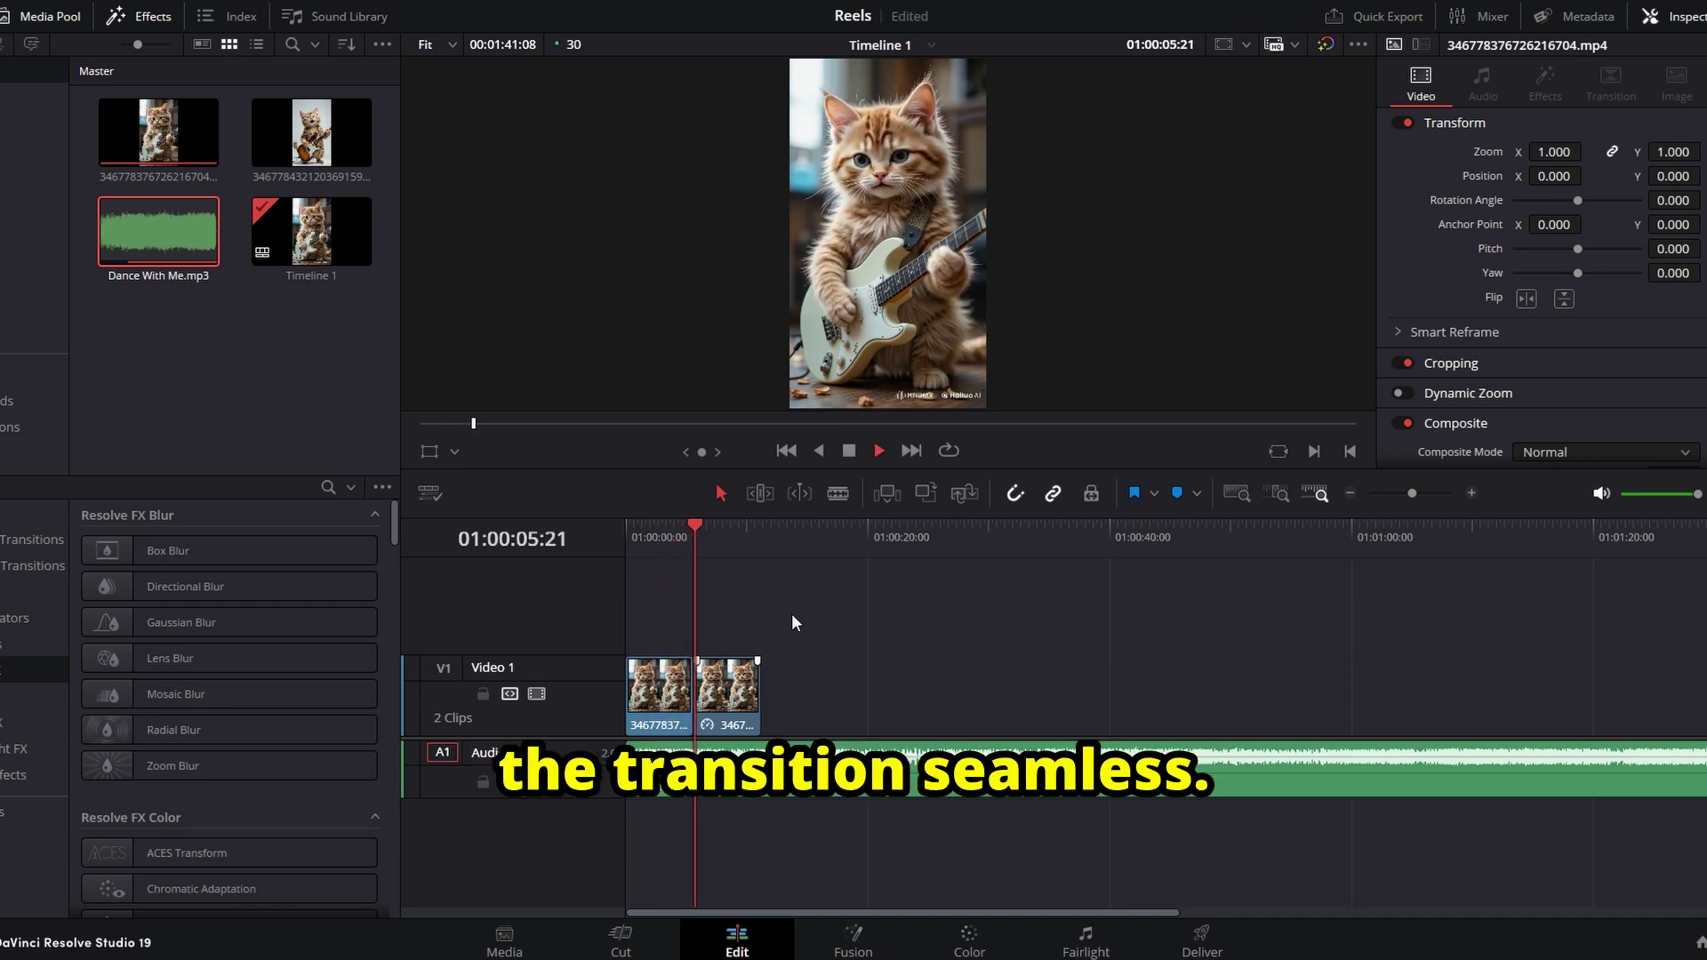
Step: Repeat the forward and reversed clip pair along the song to preview the loop and delete the extra copies
{"action": "key", "text": "ctrl+a"}
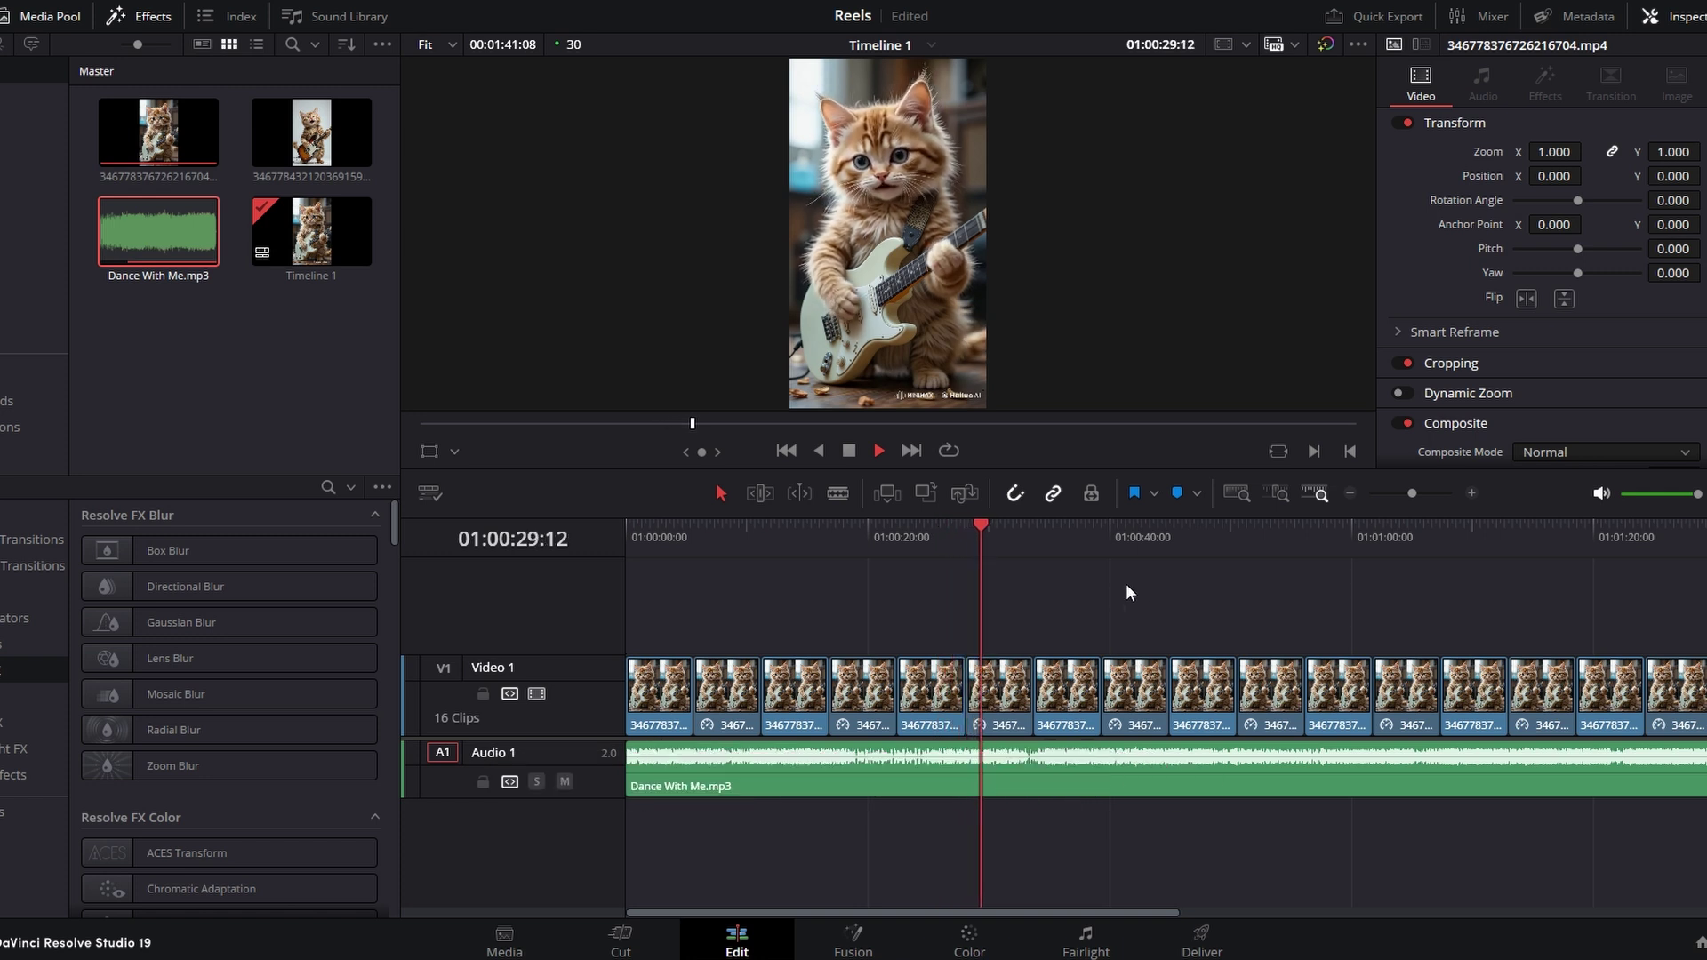
{"action": "key", "text": "space"}
{"action": "left_click_drag", "start_coordinate": [1701, 611], "coordinate": [779, 703]}
{"action": "key", "text": "Delete"}
Step: Insert the second kitten video on Video 2 after the first clip, shift the reversed clip behind it, and play the sequence
{"action": "left_click", "coordinate": [310, 134]}
{"action": "left_click_drag", "start_coordinate": [310, 134], "coordinate": [735, 613]}
{"action": "left_click_drag", "start_coordinate": [729, 680], "coordinate": [796, 680]}
{"action": "key", "text": "Home"}
{"action": "key", "text": "space"}
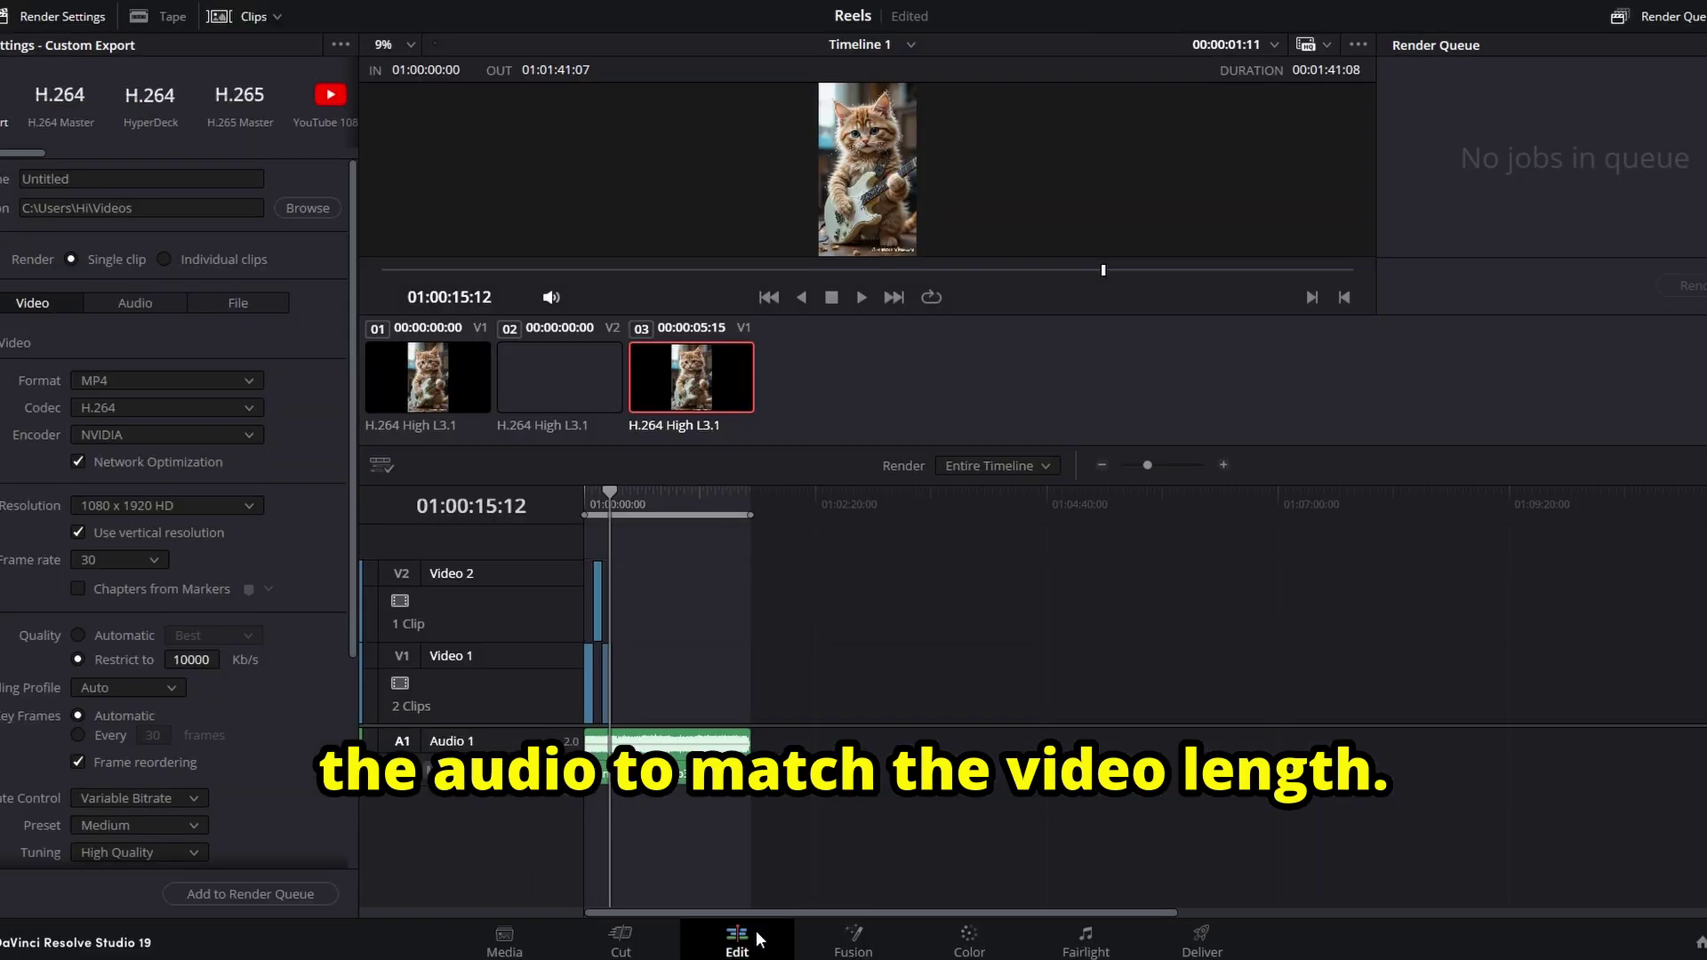
Step: Cut Dance With Me.mp3 at the end of the last video clip and delete the remaining audio
{"action": "left_click", "coordinate": [738, 940]}
{"action": "key", "text": "b"}
{"action": "left_click", "coordinate": [827, 767]}
{"action": "key", "text": "a"}
{"action": "left_click", "coordinate": [899, 769]}
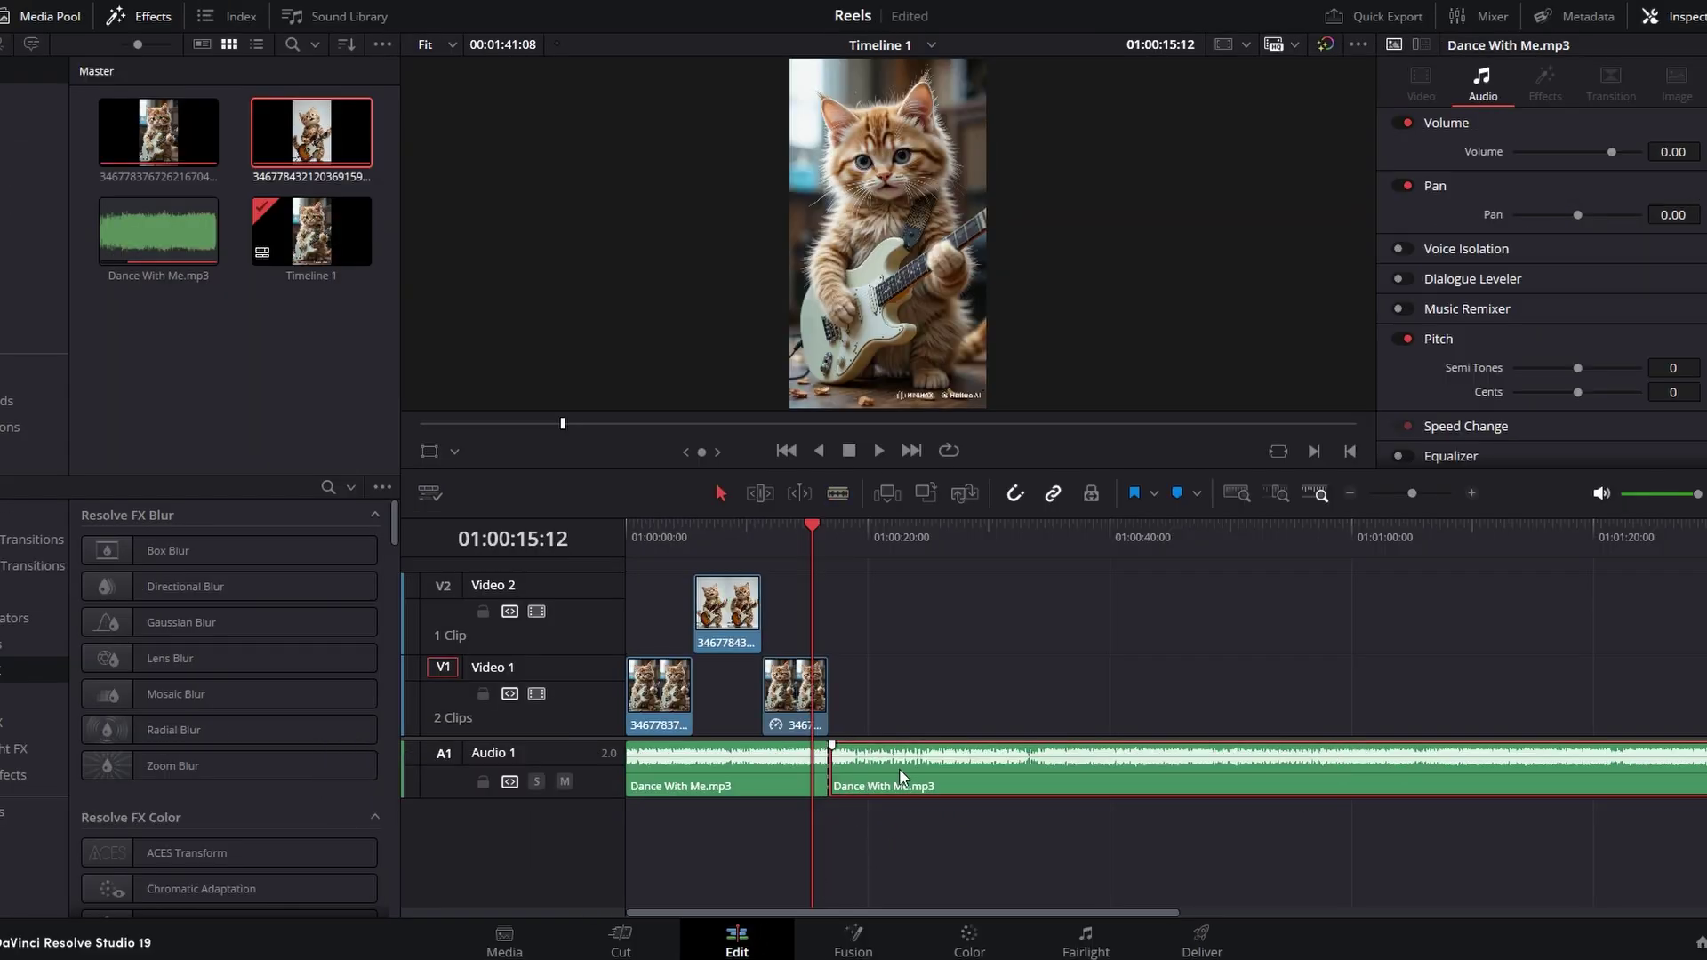
{"action": "key", "text": "Delete"}
Step: Queue the timeline for export with the YouTube 1080p preset and render it
{"action": "left_click", "coordinate": [1202, 940]}
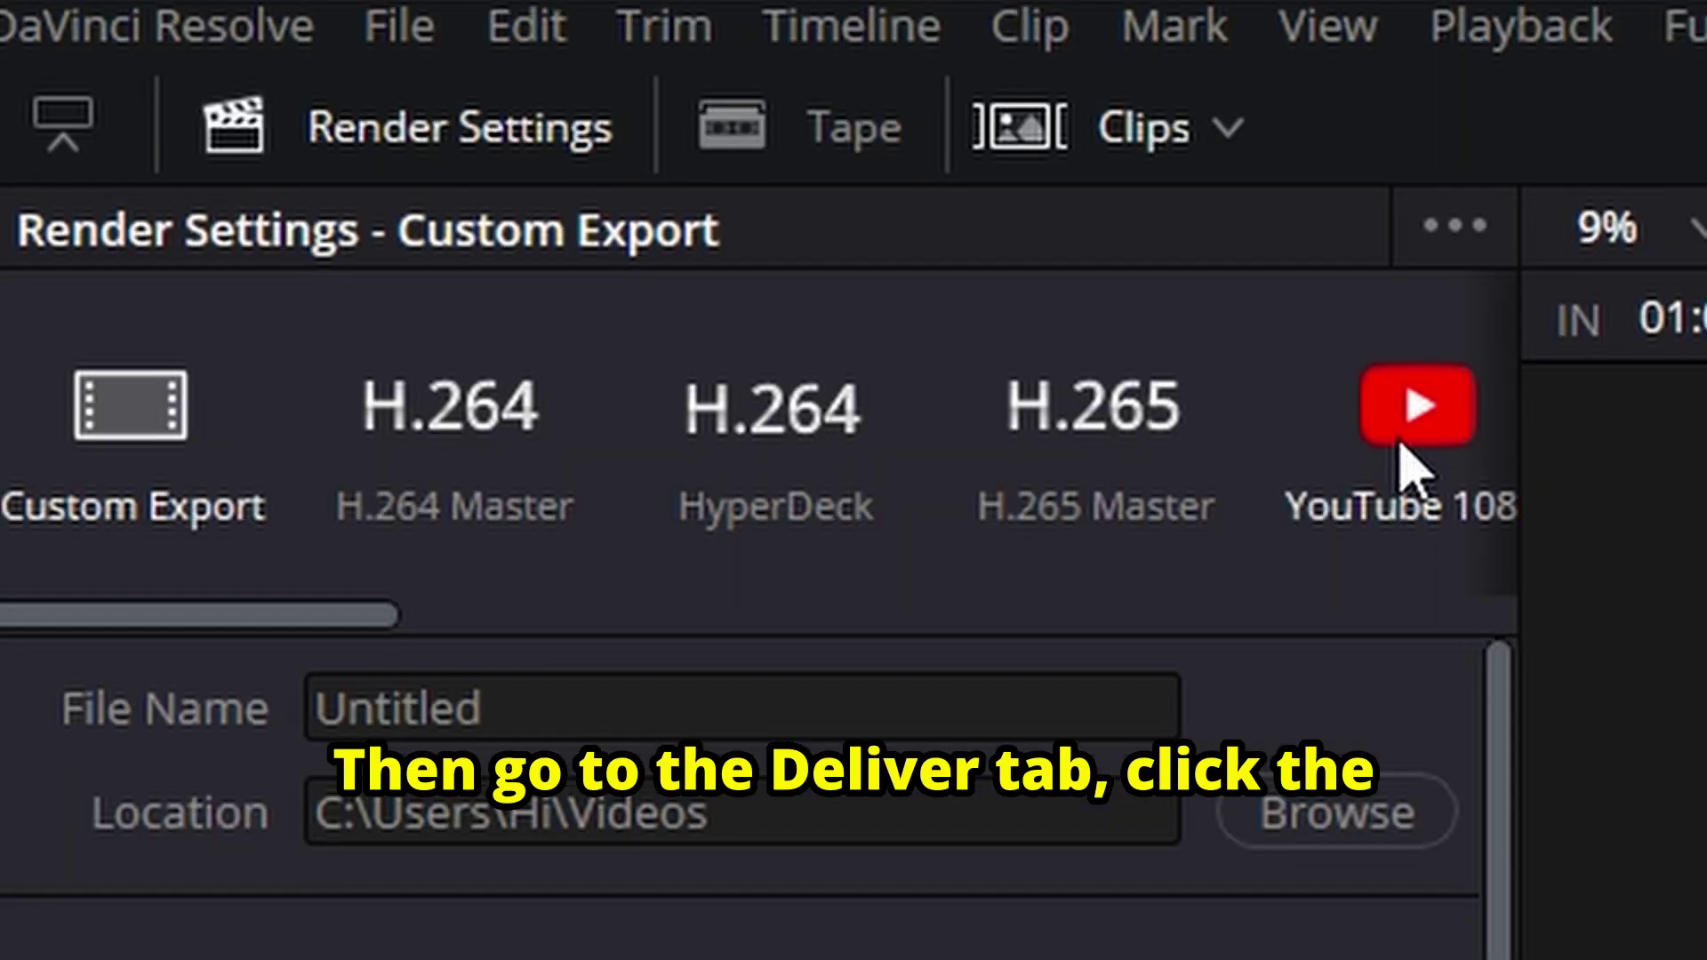
{"action": "left_click", "coordinate": [328, 100]}
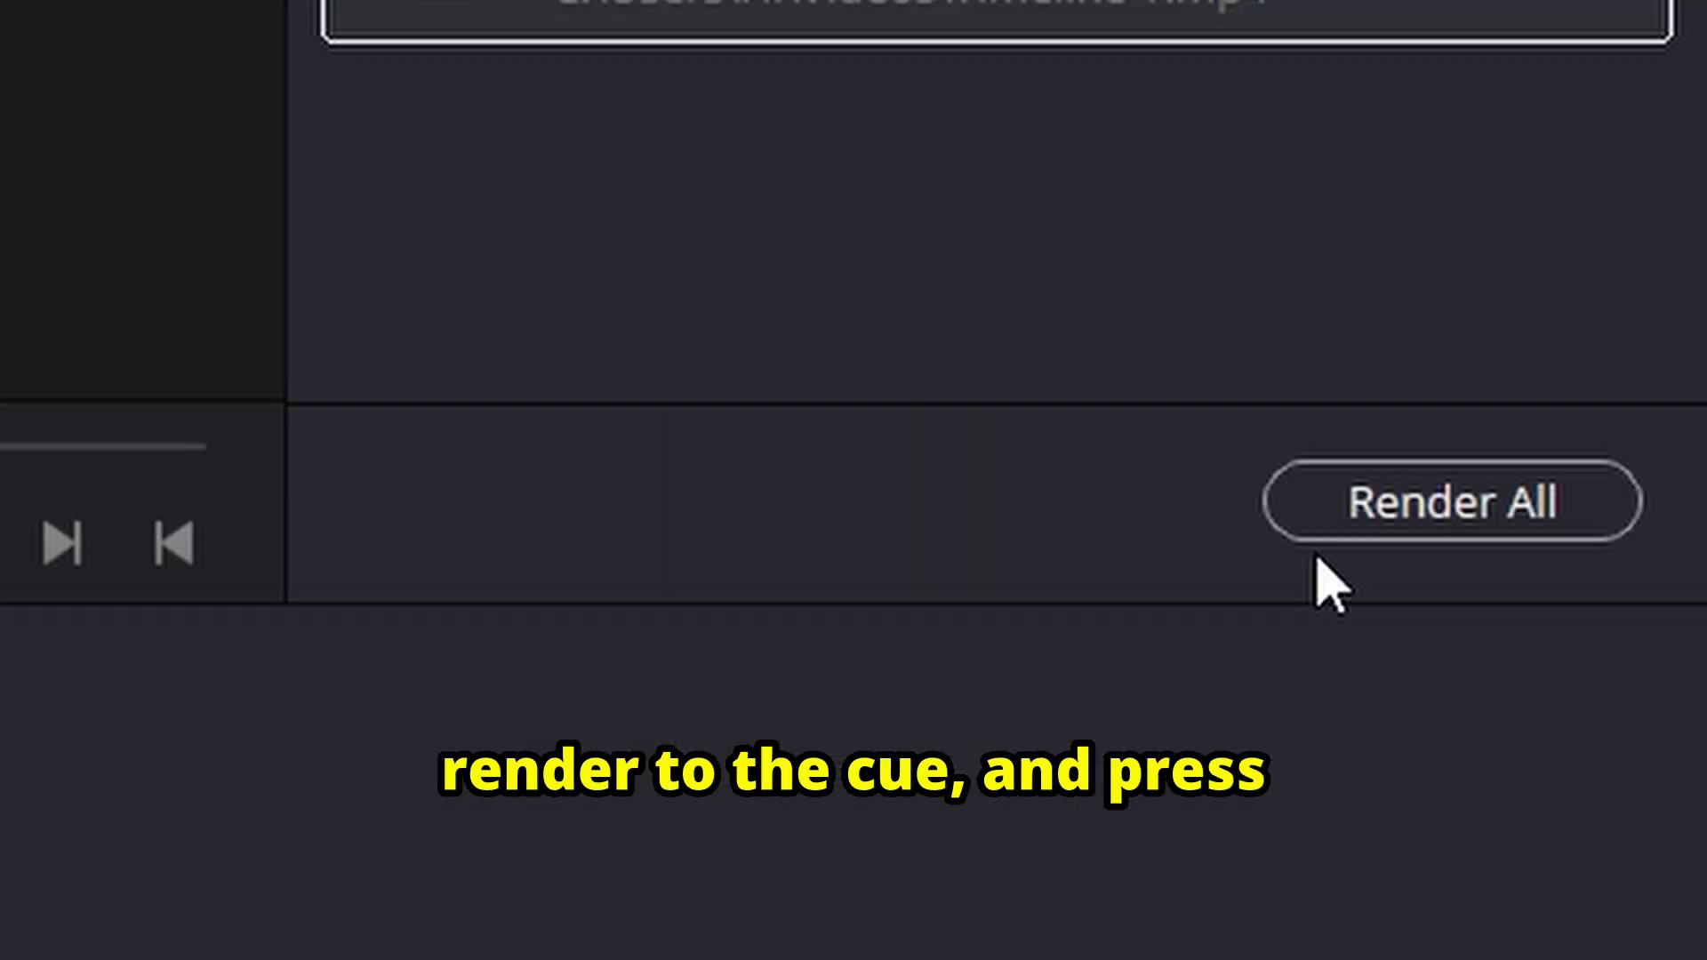
{"action": "left_click", "coordinate": [1433, 517]}
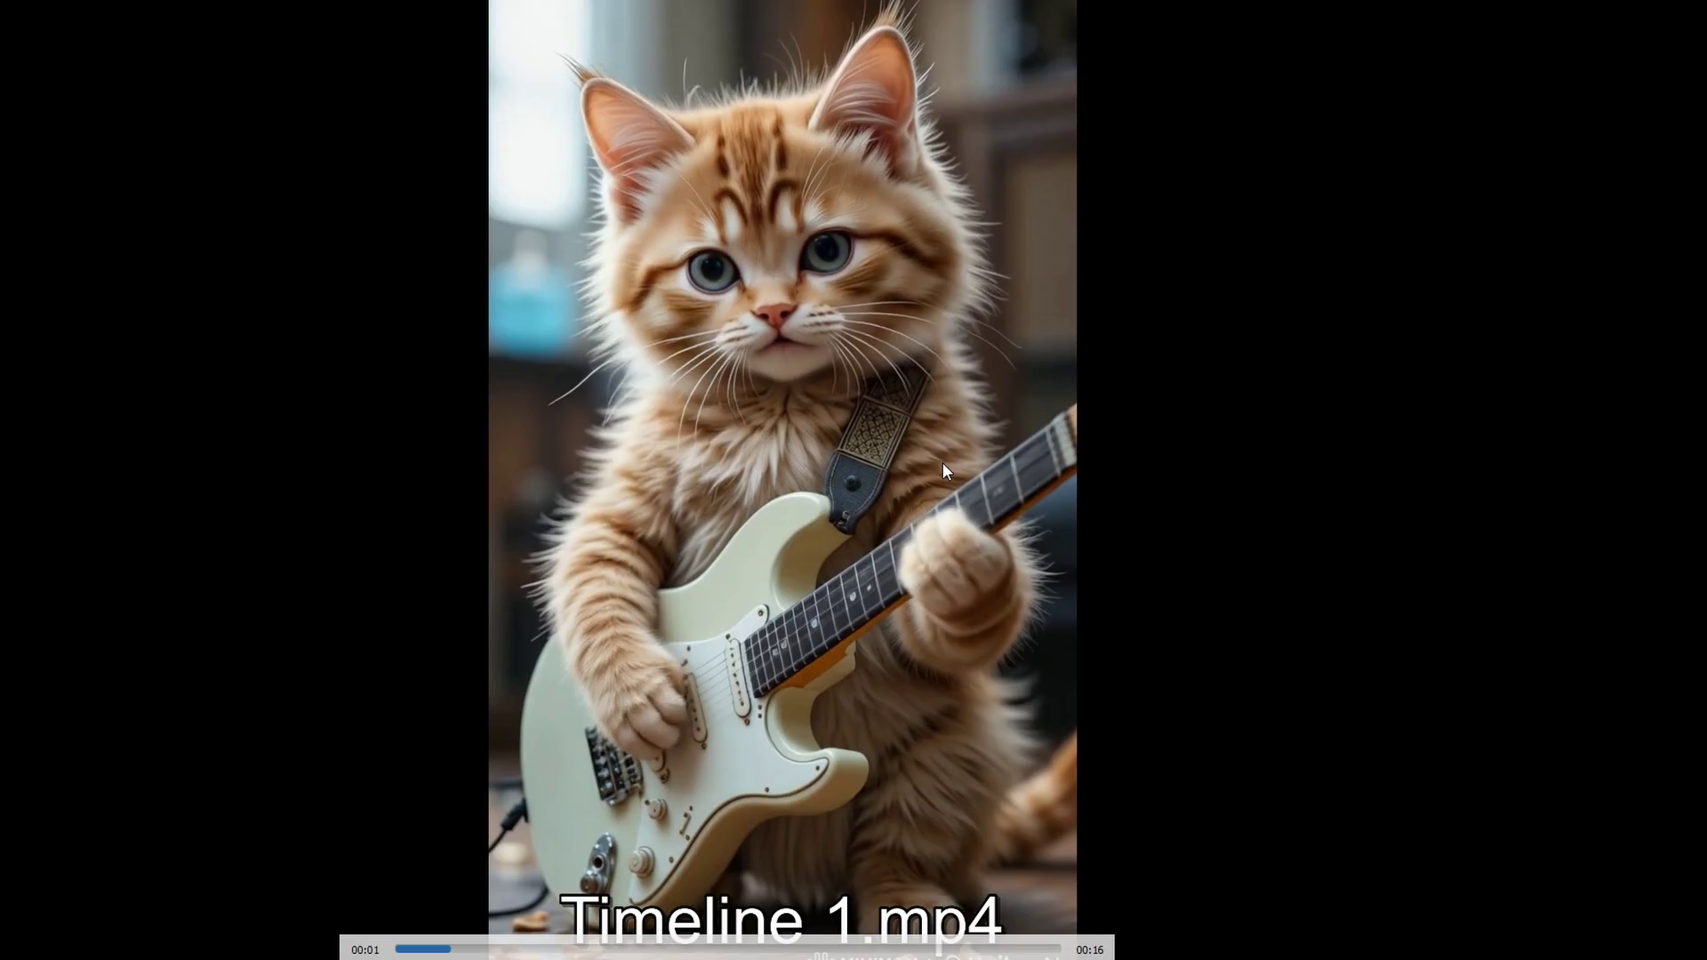
Step: Watch the rendered Timeline 1.mp4 and set the playback volume to 65%
{"action": "scroll", "coordinate": [998, 624], "scroll_direction": "down", "scroll_amount": 2}
{"action": "scroll", "coordinate": [999, 630], "scroll_direction": "up", "scroll_amount": 9}
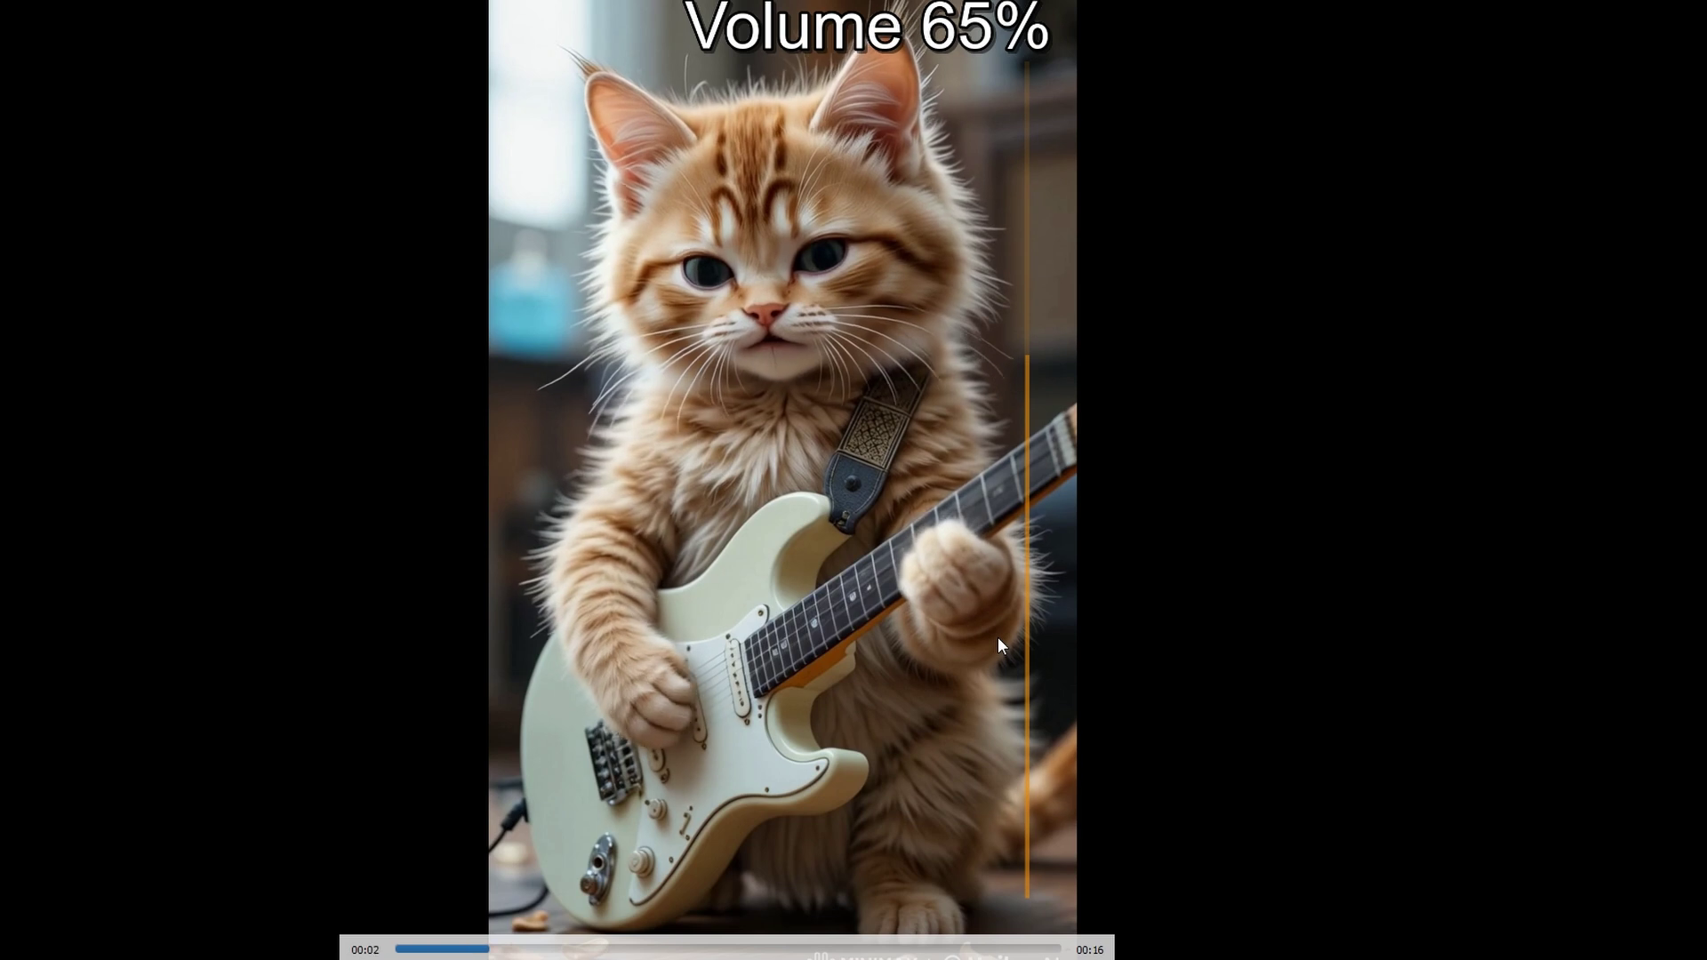